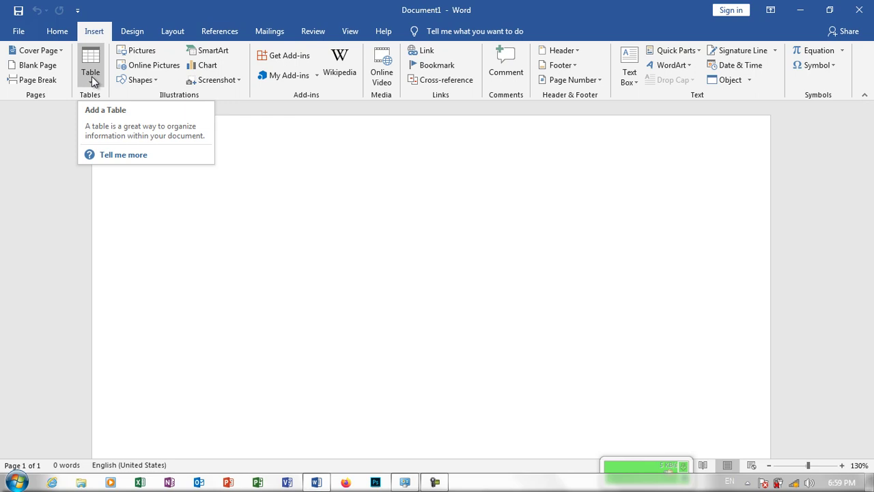
Insert a 3x3 table into the blank document from the Table grid
{"action": "left_click", "coordinate": [92, 75]}
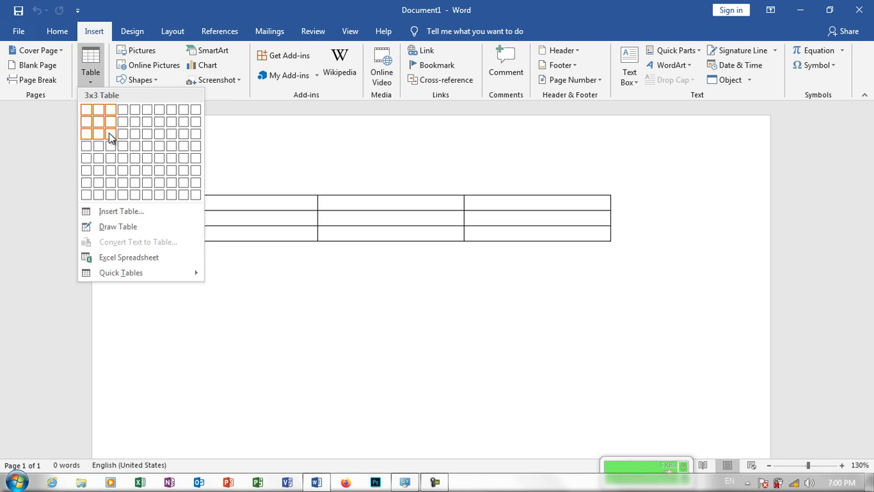
{"action": "left_click", "coordinate": [111, 134]}
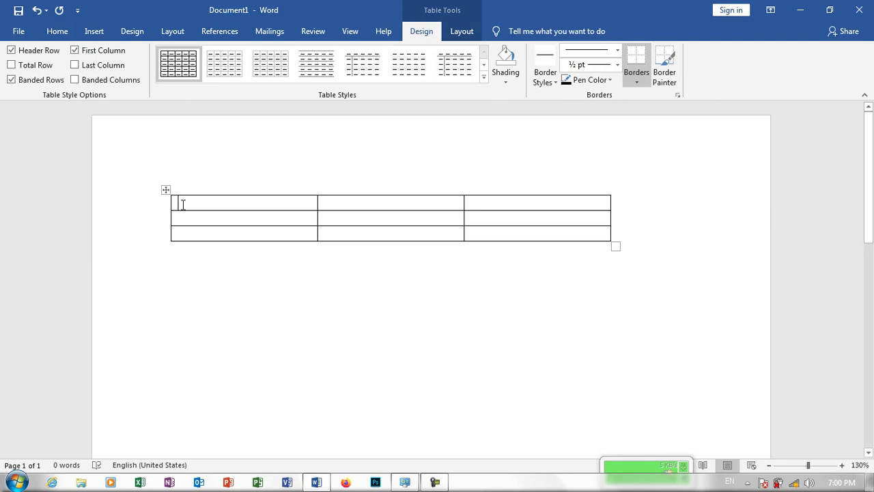
Type the header row Name, LastName and Class
{"action": "type", "text": "Name"}
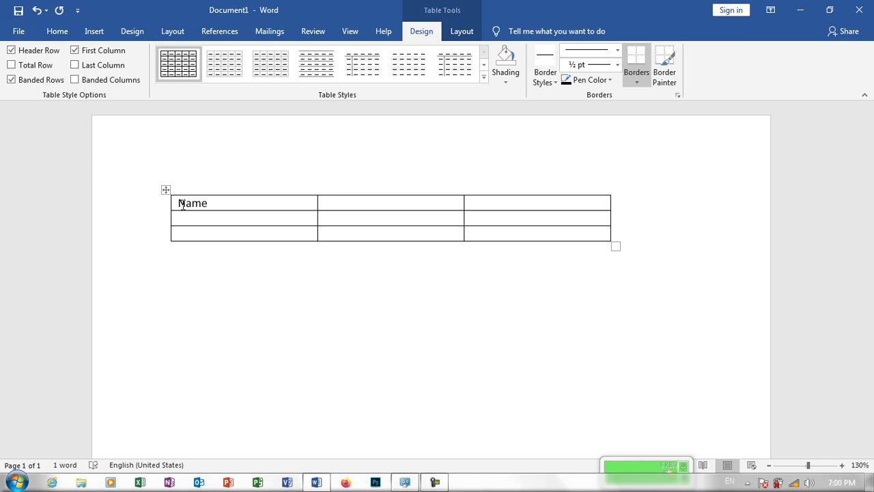
{"action": "type", "text": "LastName"}
{"action": "key", "text": "Tab"}
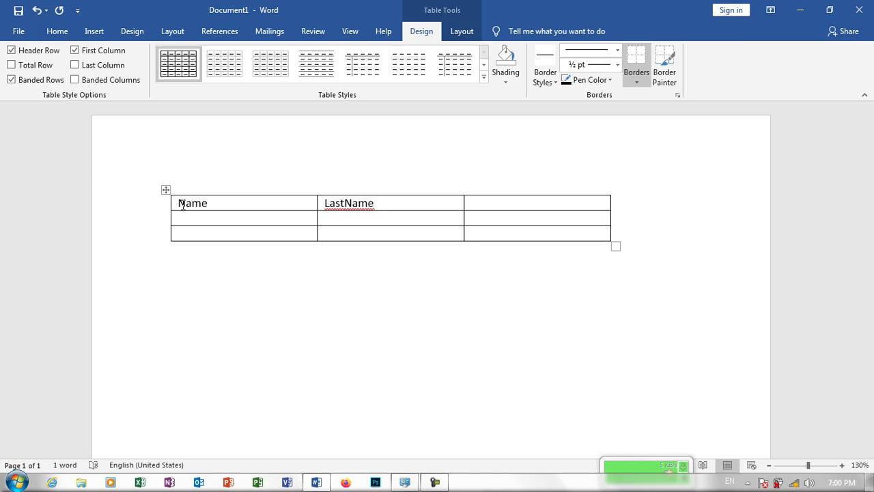
{"action": "type", "text": "Class"}
Fill two student rows, with classes Word and Excel
{"action": "key", "text": "Tab"}
{"action": "type", "text": "AhmadAhmad"}
{"action": "key", "text": "Tab"}
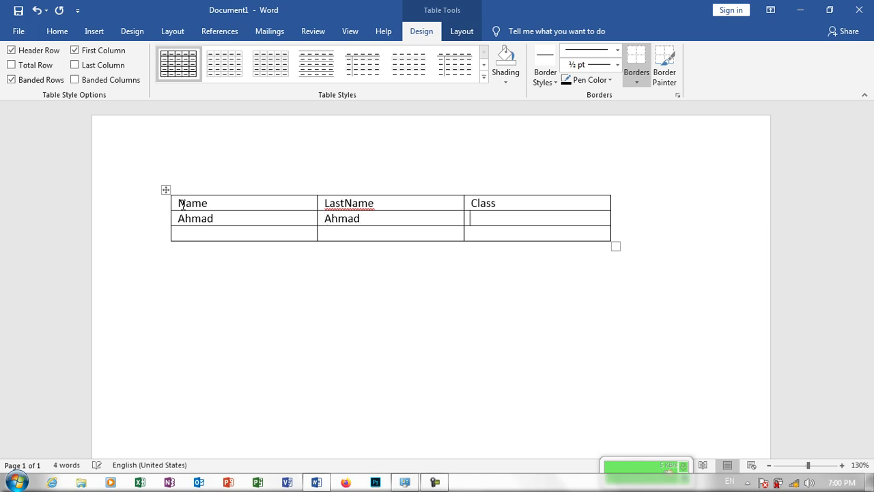
{"action": "type", "text": "Word"}
{"action": "type", "text": "WAhid"}
{"action": "key", "text": "Tab"}
{"action": "type", "text": "Afghan"}
{"action": "key", "text": "Tab"}
{"action": "type", "text": "Excel"}
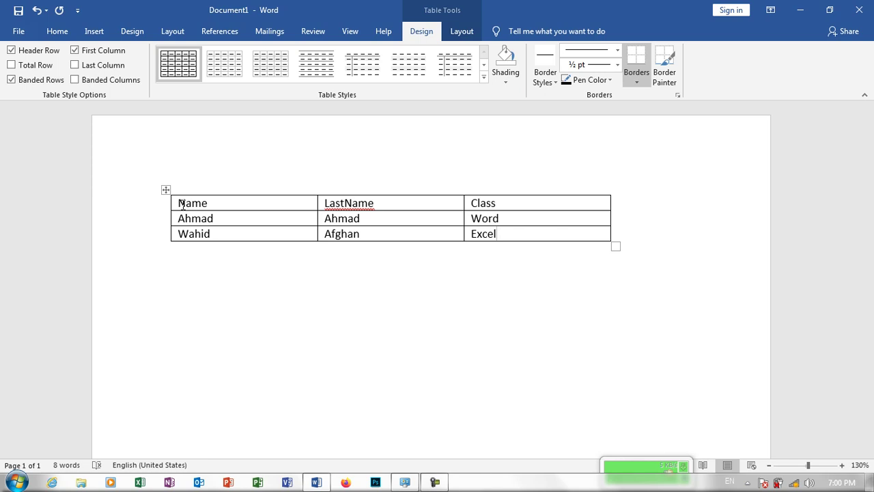
{"action": "left_click", "coordinate": [222, 219]}
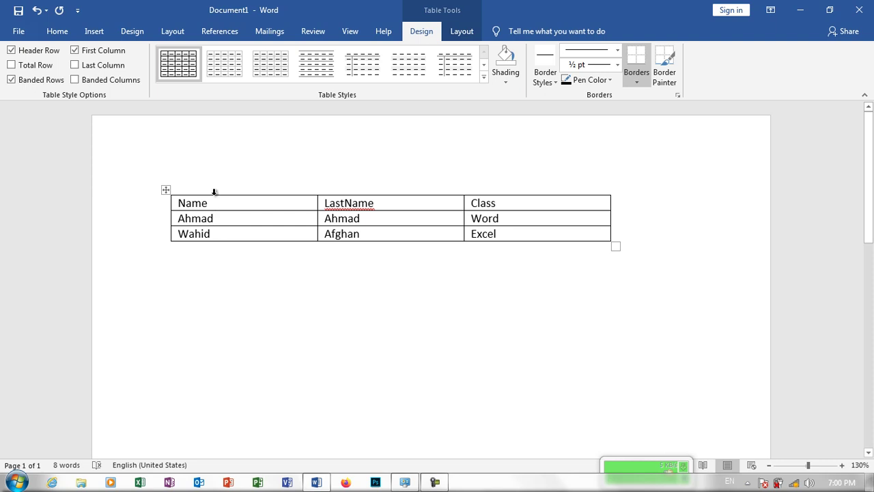
{"action": "left_click", "coordinate": [215, 204]}
{"action": "key", "text": "Down"}
{"action": "key", "text": "Down"}
{"action": "left_click", "coordinate": [284, 189]}
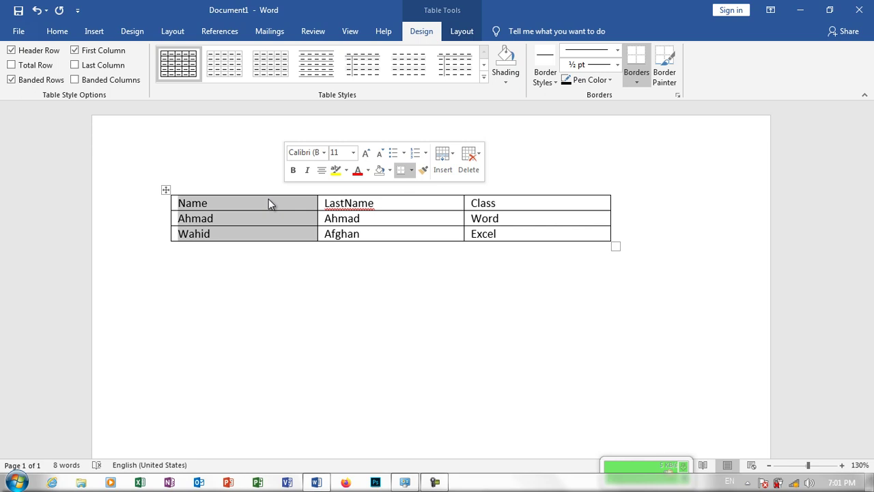
{"action": "left_click", "coordinate": [267, 202]}
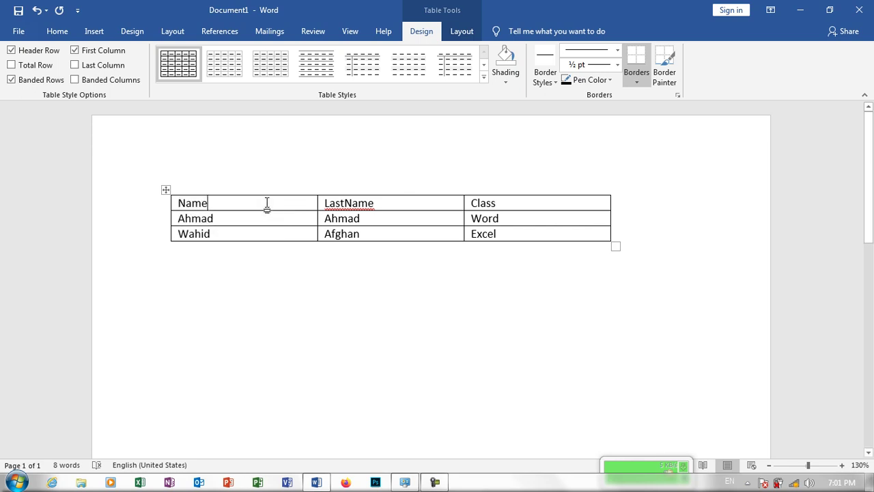
{"action": "left_click", "coordinate": [151, 208]}
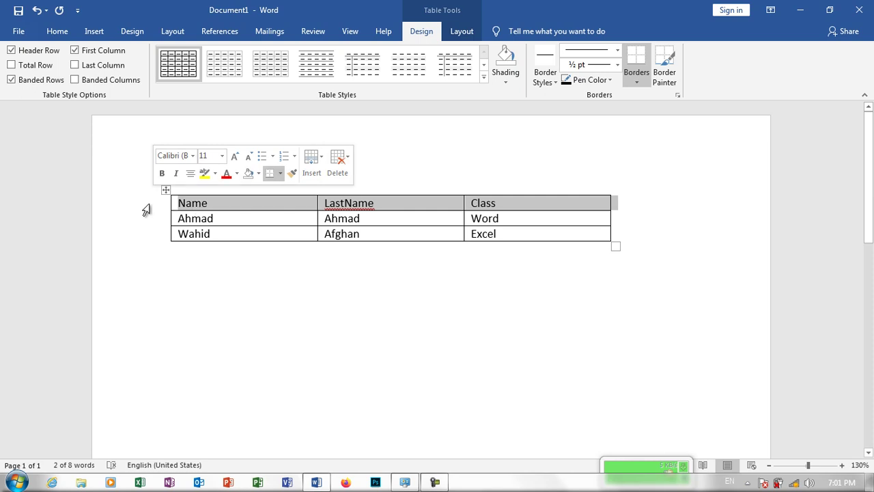
{"action": "left_click", "coordinate": [203, 218]}
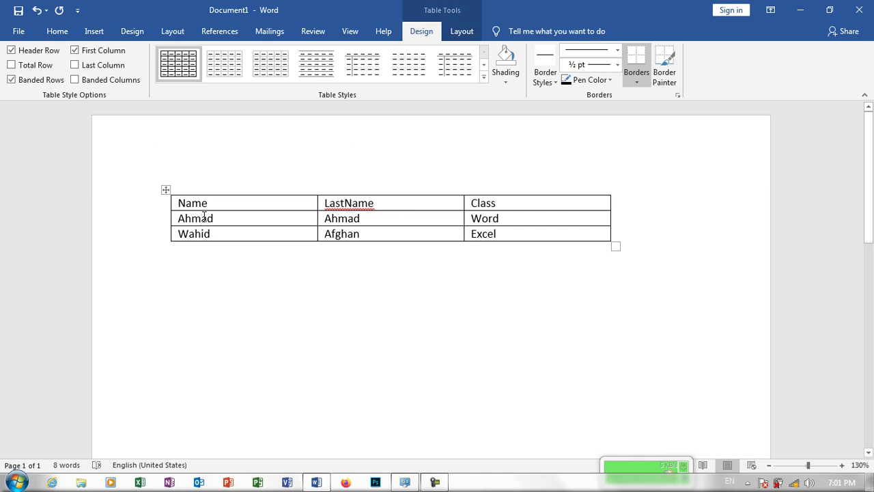
{"action": "left_click", "coordinate": [151, 208]}
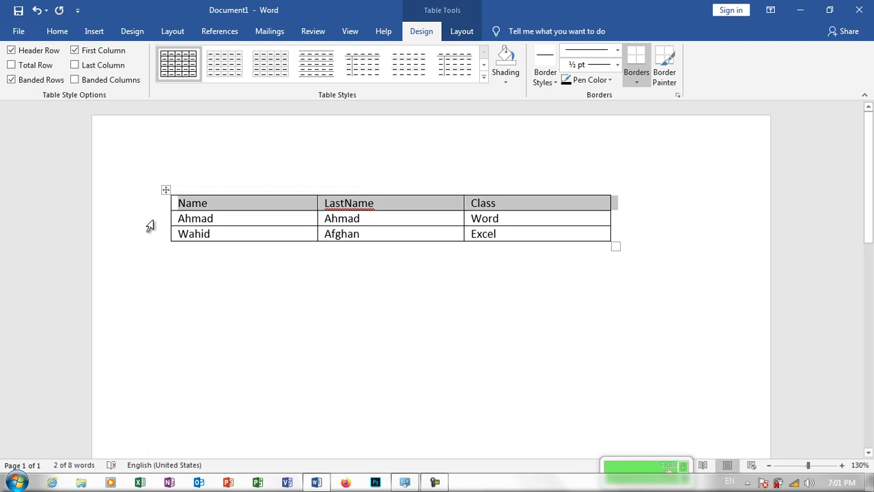
{"action": "left_click", "coordinate": [147, 219]}
{"action": "left_click", "coordinate": [149, 240]}
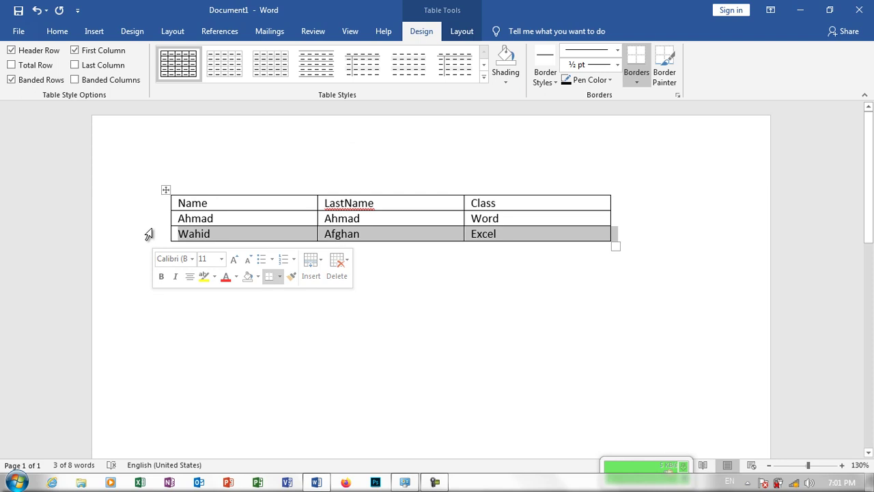
{"action": "left_click", "coordinate": [146, 227]}
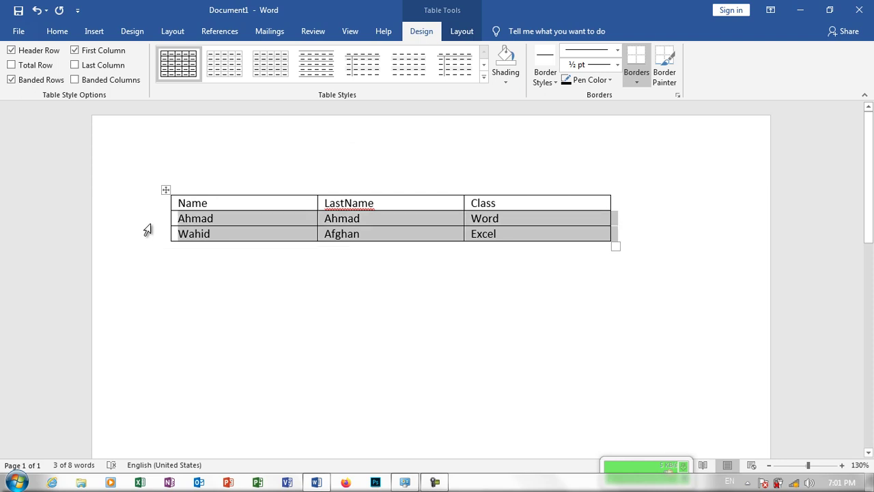
{"action": "left_click", "coordinate": [238, 175]}
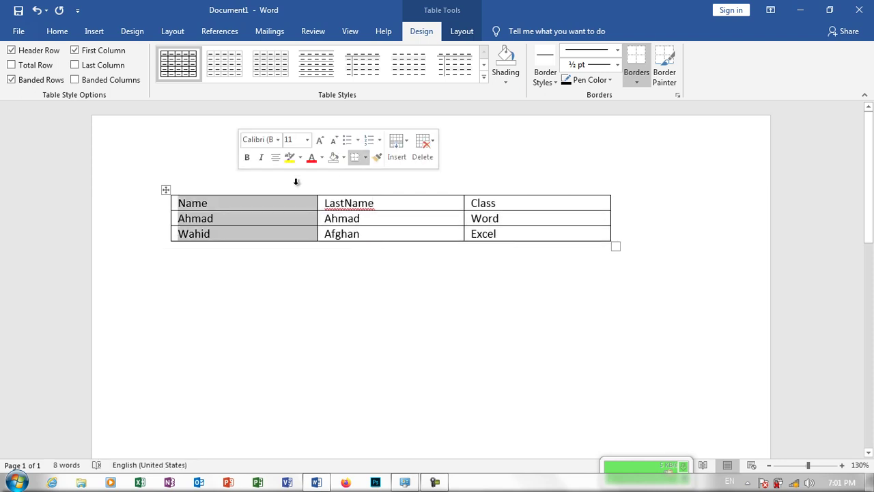
{"action": "left_click", "coordinate": [359, 173]}
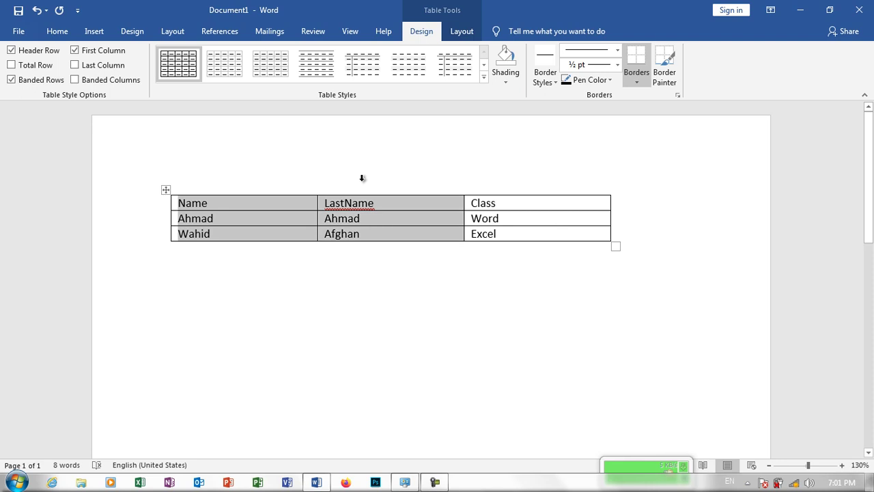
{"action": "left_click", "coordinate": [482, 189]}
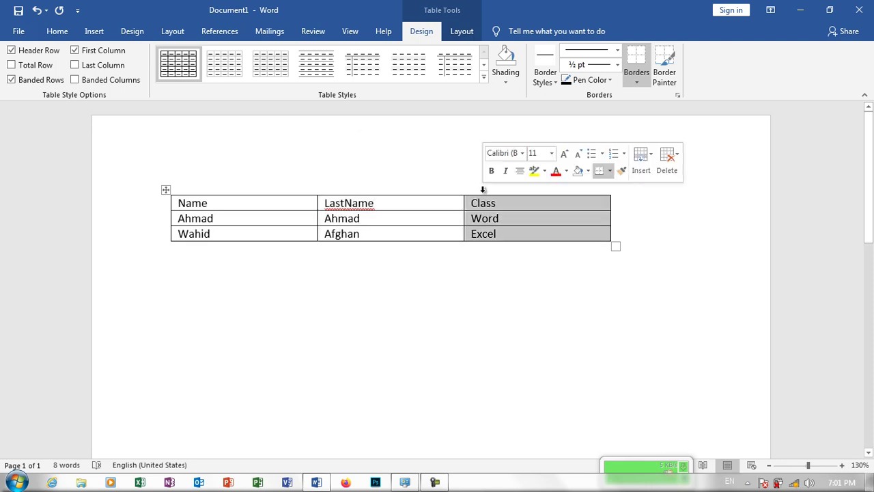
{"action": "left_click", "coordinate": [231, 206]}
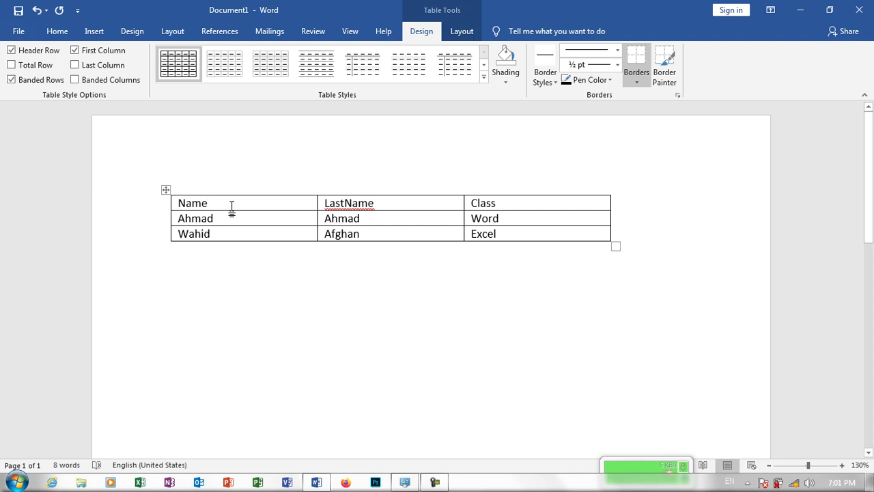
{"action": "left_click", "coordinate": [210, 247]}
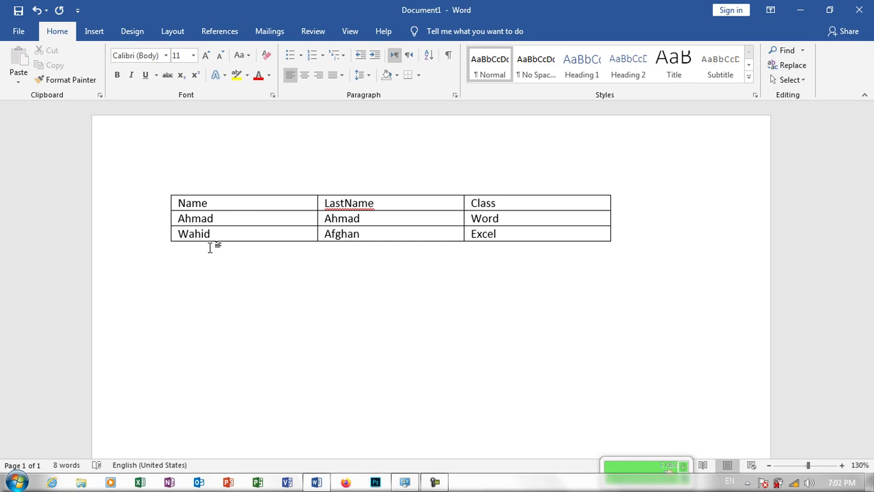
{"action": "left_click", "coordinate": [101, 33]}
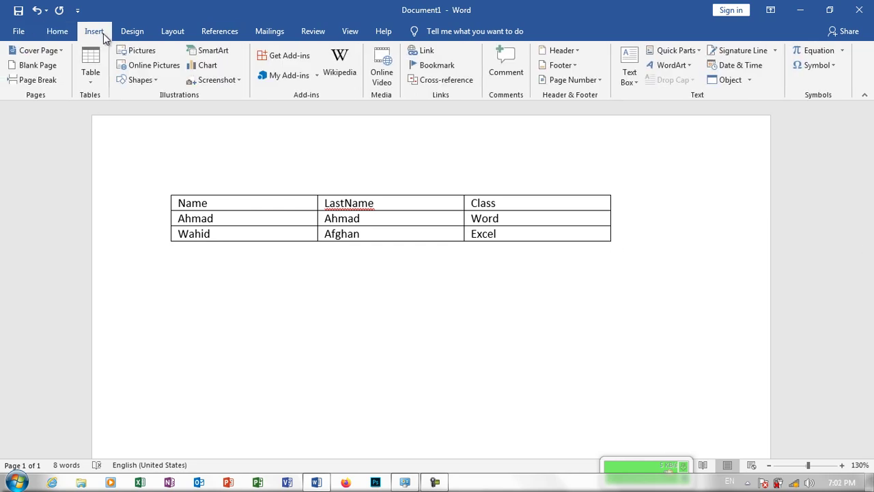
{"action": "left_click", "coordinate": [100, 67]}
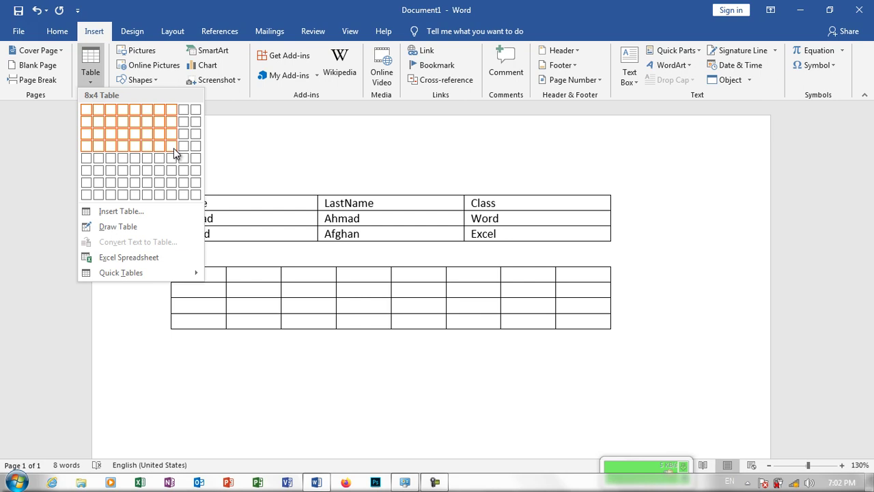
{"action": "left_click", "coordinate": [174, 151]}
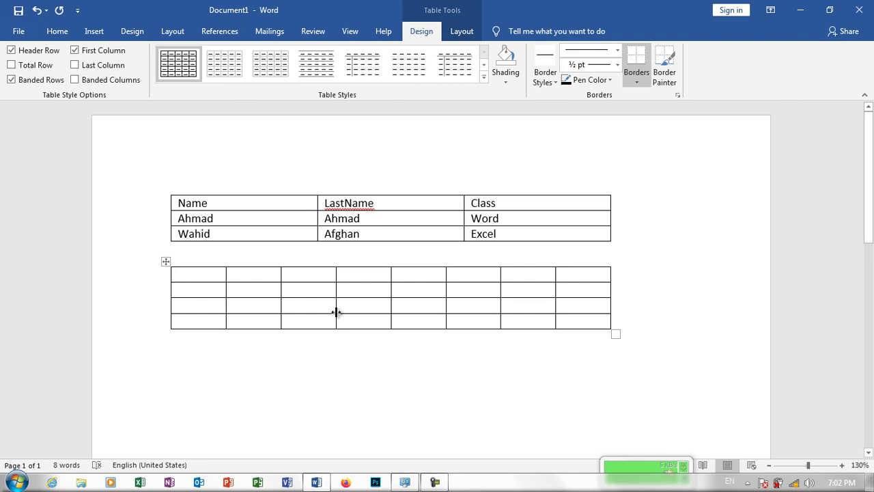
{"action": "left_click", "coordinate": [165, 261]}
{"action": "key", "text": "F9"}
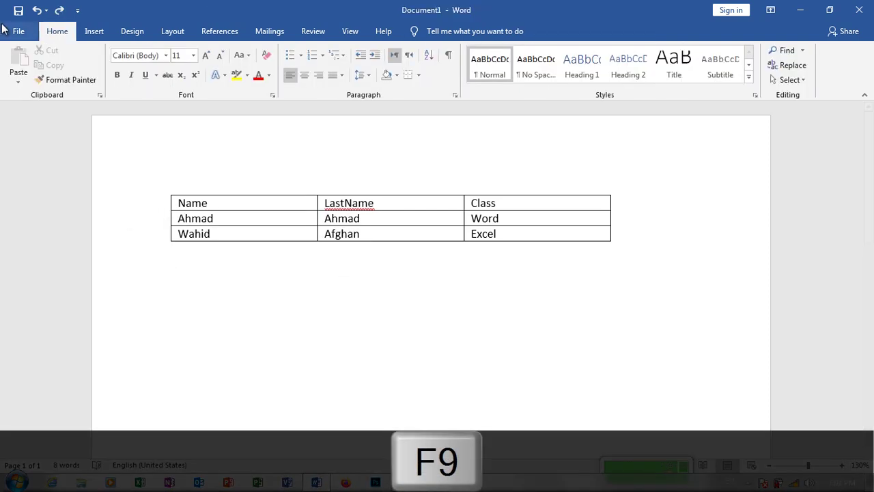
{"action": "left_click", "coordinate": [88, 31]}
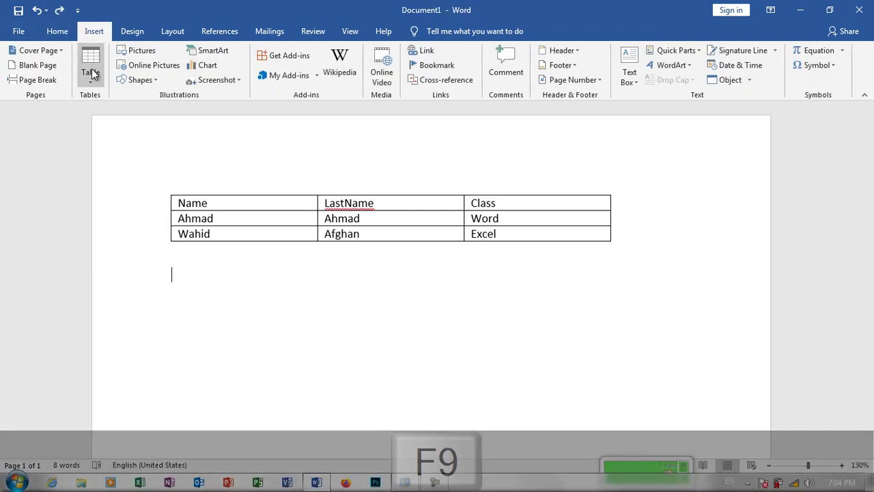
{"action": "left_click", "coordinate": [90, 69]}
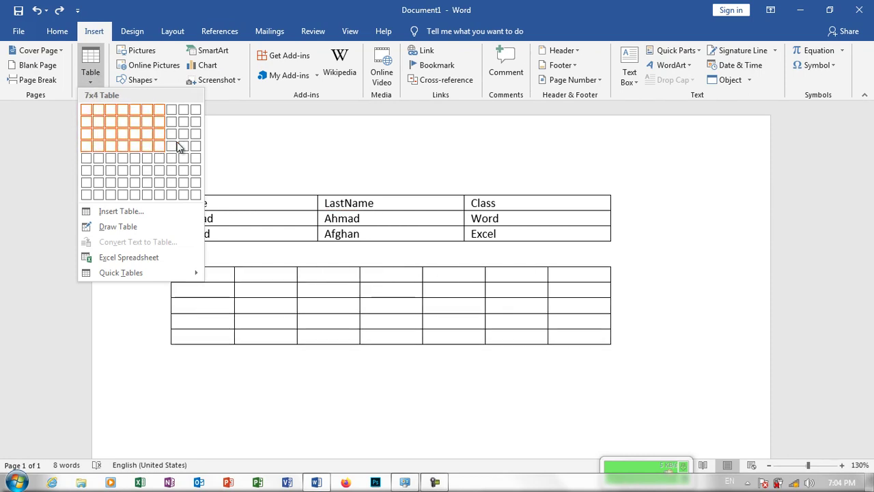
{"action": "left_click", "coordinate": [328, 218]}
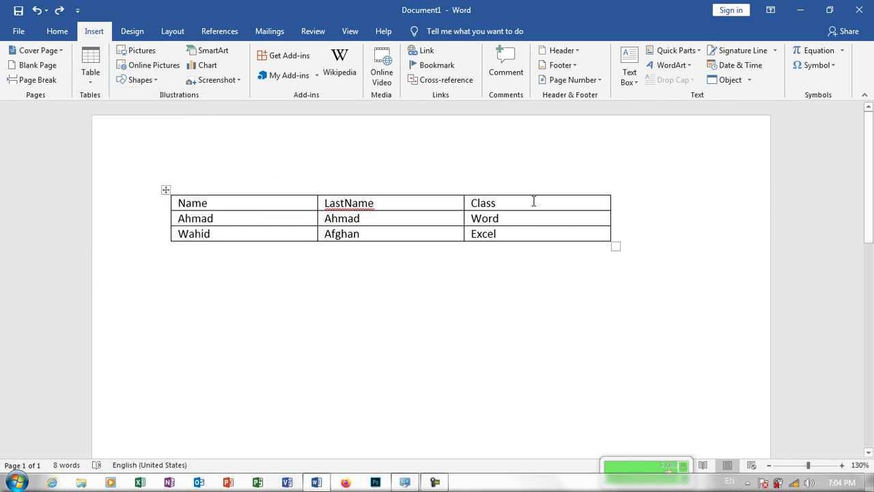
{"action": "left_click", "coordinate": [519, 234]}
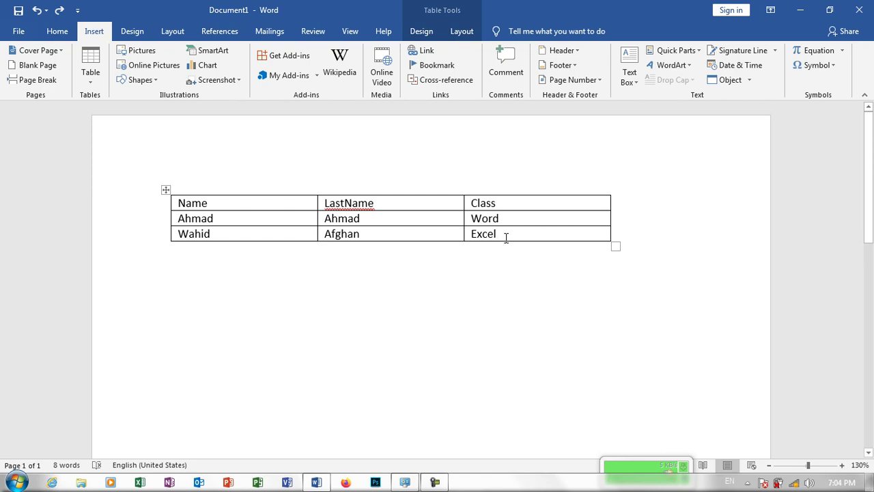
Add a new bottom row reading New and Row
{"action": "key", "text": "Tab"}
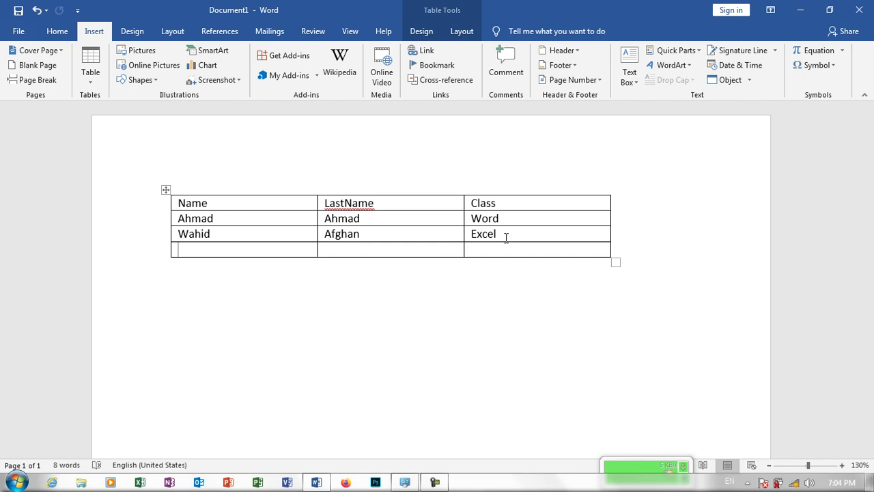
{"action": "type", "text": "New"}
{"action": "key", "text": "Tab"}
{"action": "type", "text": "Row"}
{"action": "key", "text": "Tab"}
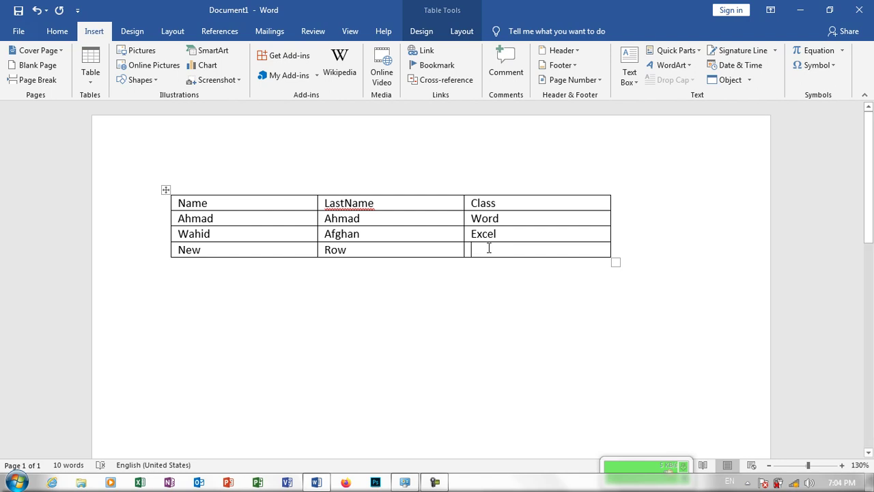
Add another row with Items in its first cell
{"action": "key", "text": "Tab"}
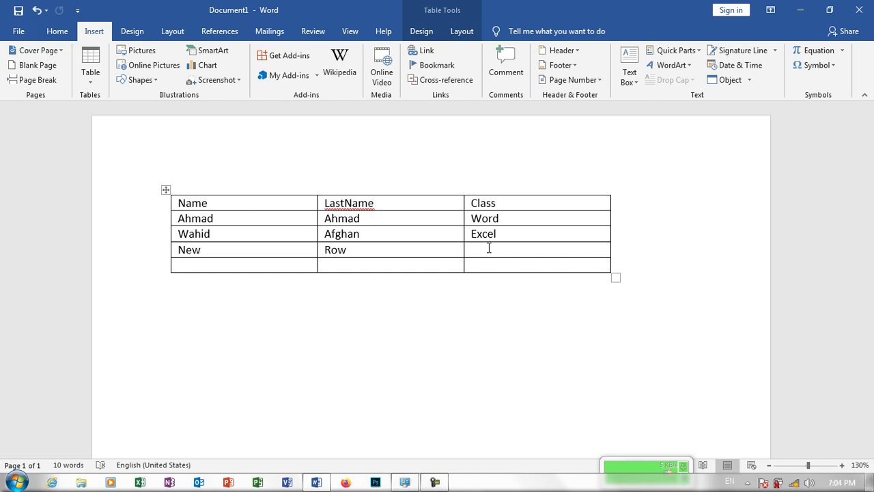
{"action": "type", "text": "Items"}
{"action": "left_click", "coordinate": [467, 300]}
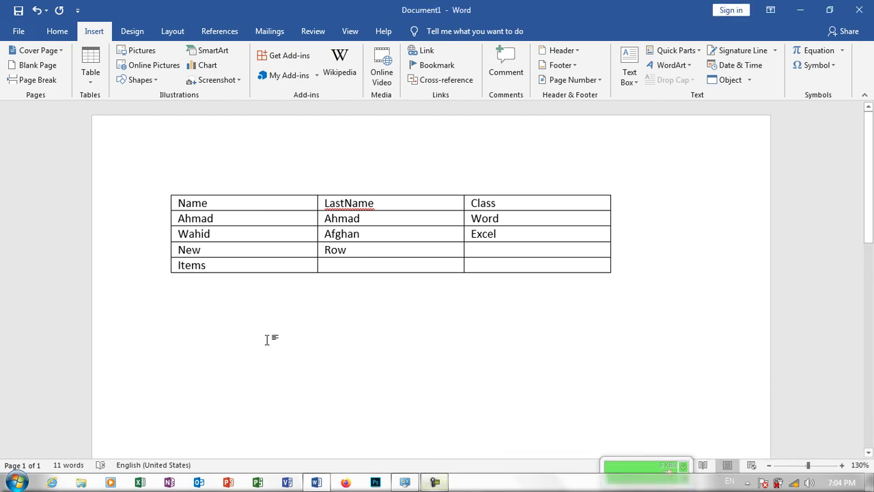
{"action": "left_click", "coordinate": [91, 68]}
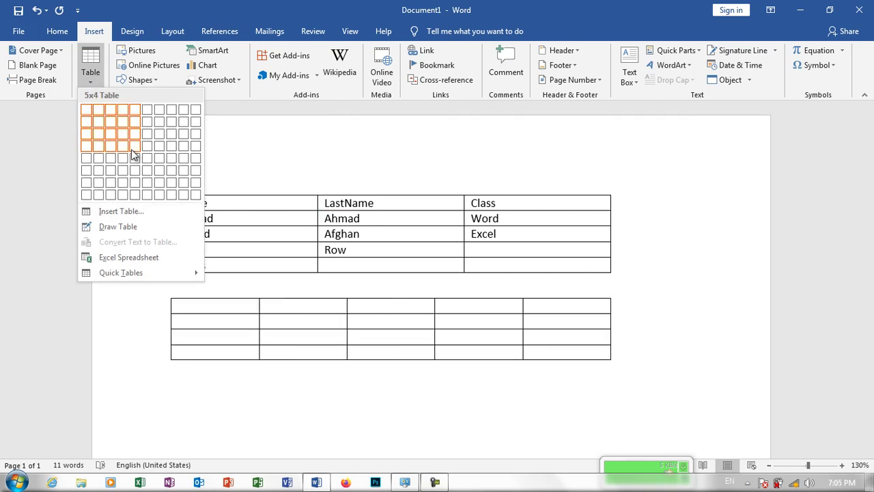
{"action": "left_click", "coordinate": [143, 213]}
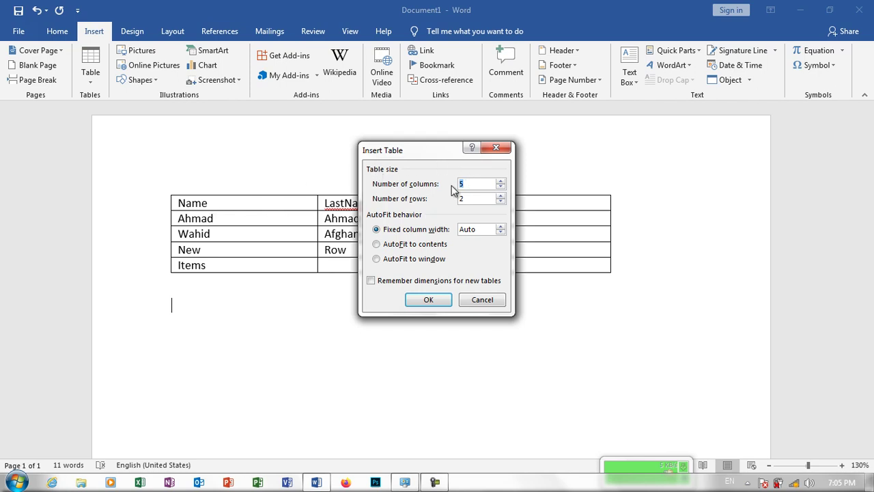
{"action": "type", "text": "30"}
{"action": "type", "text": "0"}
{"action": "left_click", "coordinate": [445, 299]}
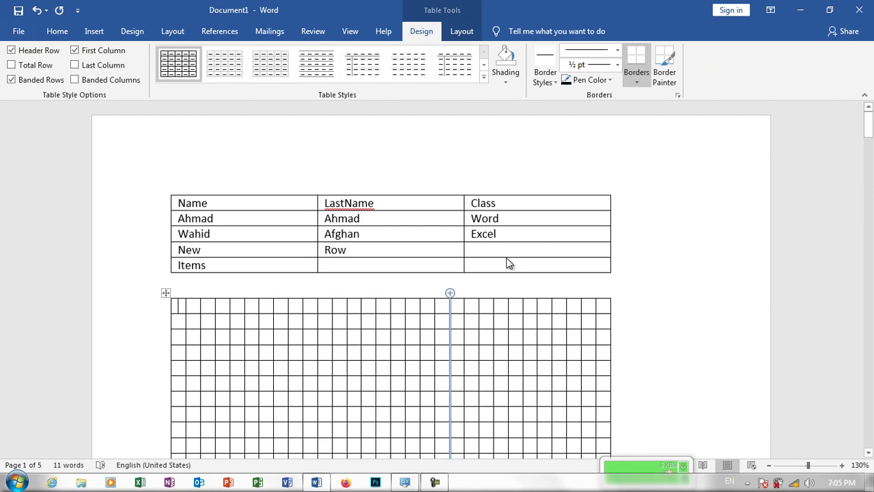
{"action": "mouse_move", "coordinate": [869, 149]}
{"action": "left_mouse_down"}
{"action": "mouse_move", "coordinate": [870, 406]}
{"action": "mouse_move", "coordinate": [844, 132]}
{"action": "left_mouse_up"}
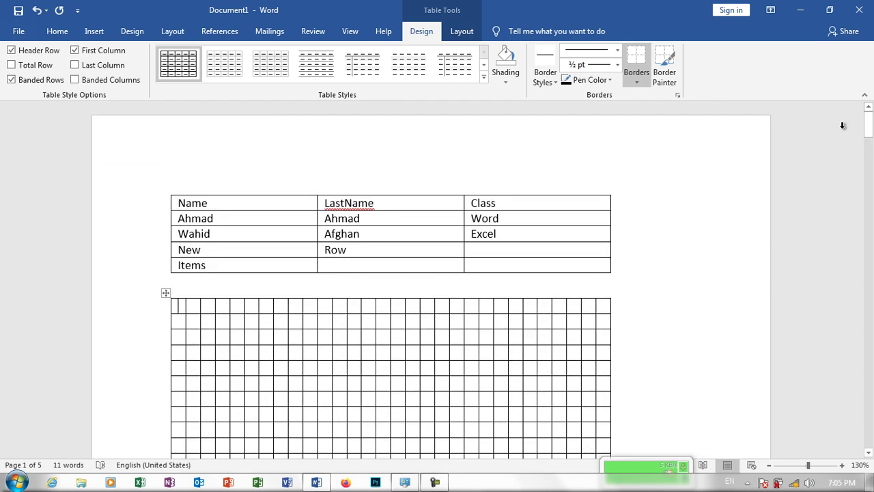
{"action": "left_click", "coordinate": [94, 32]}
{"action": "left_click", "coordinate": [91, 72]}
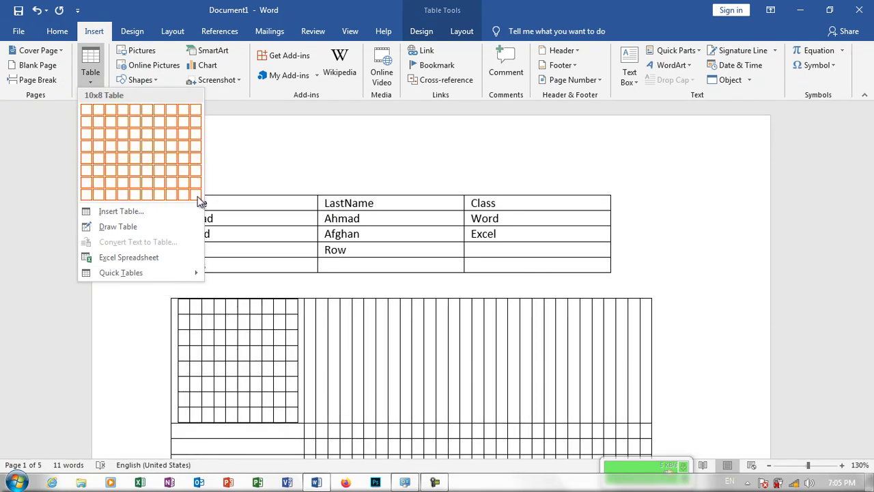
{"action": "left_click", "coordinate": [228, 299]}
{"action": "key", "text": "ctrl+z"}
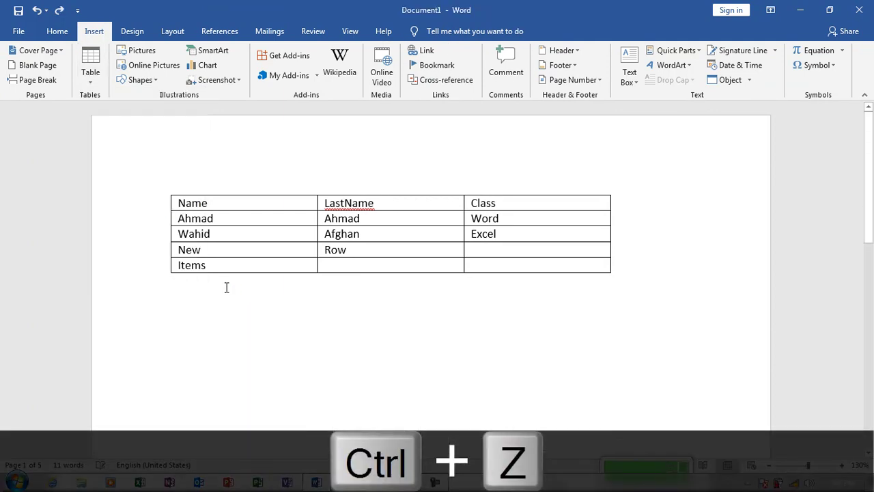
{"action": "left_click", "coordinate": [91, 68]}
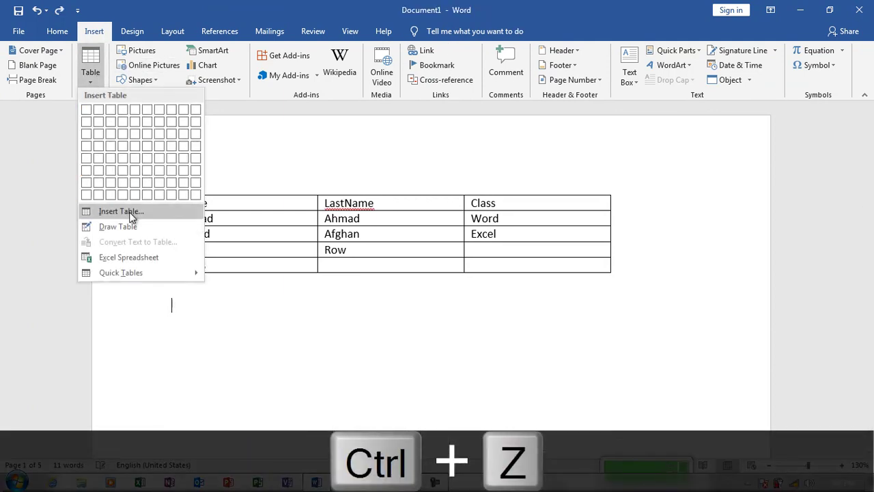
Insert a 5x2 table with a fixed 0.5 column width after trying the AutoFit options
{"action": "left_click", "coordinate": [121, 211]}
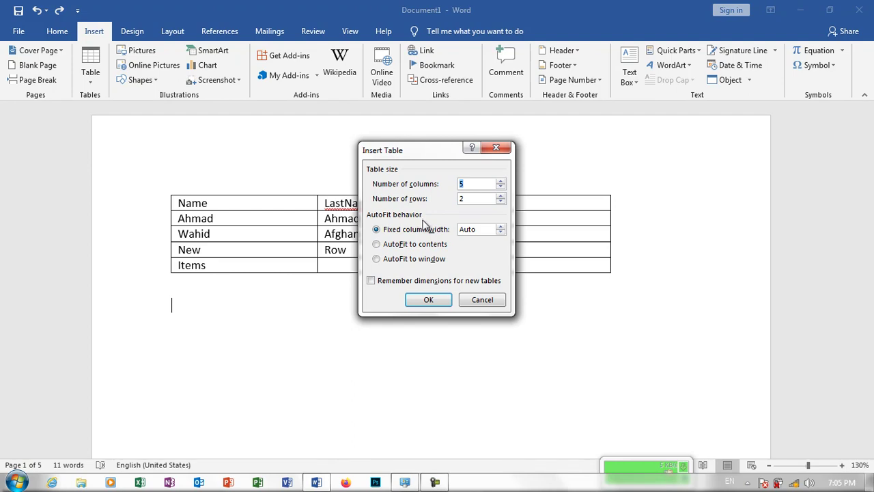
{"action": "left_click", "coordinate": [378, 247]}
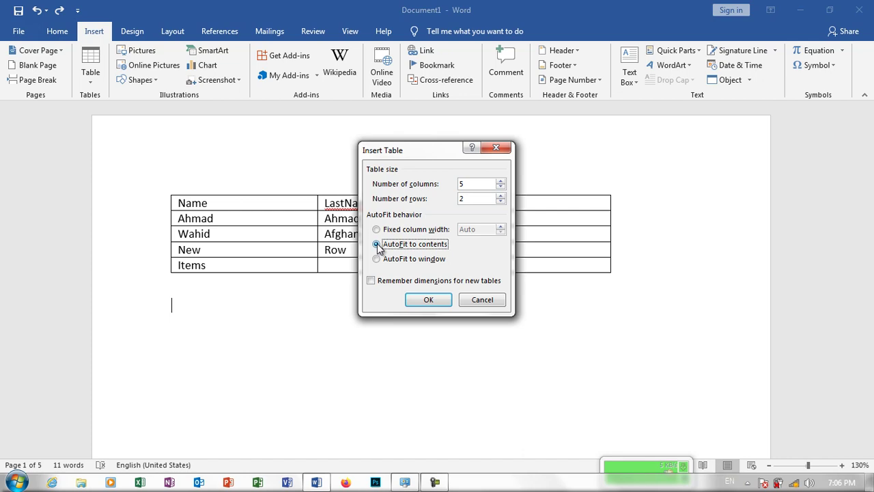
{"action": "left_click", "coordinate": [376, 229]}
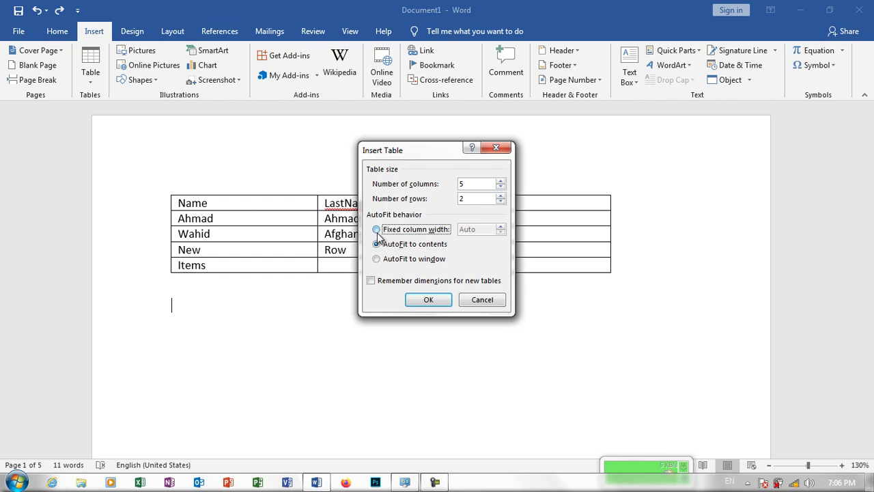
{"action": "left_click", "coordinate": [377, 244]}
{"action": "left_click", "coordinate": [379, 259]}
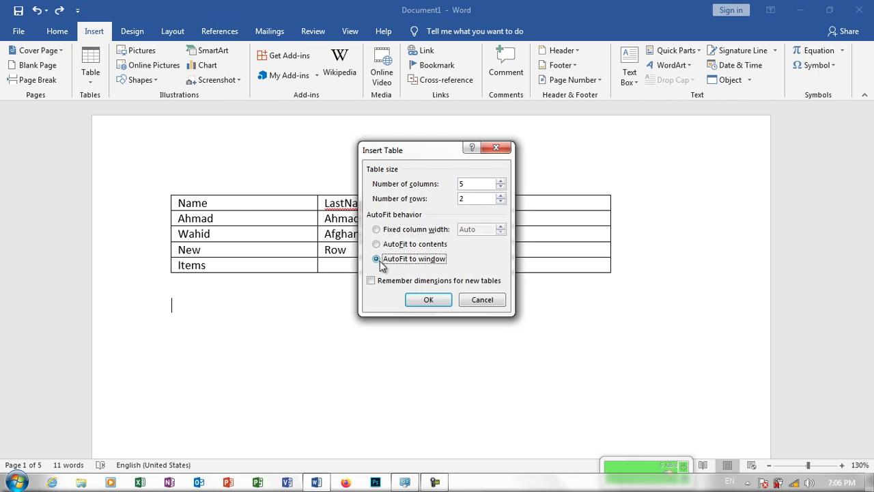
{"action": "left_click", "coordinate": [395, 230]}
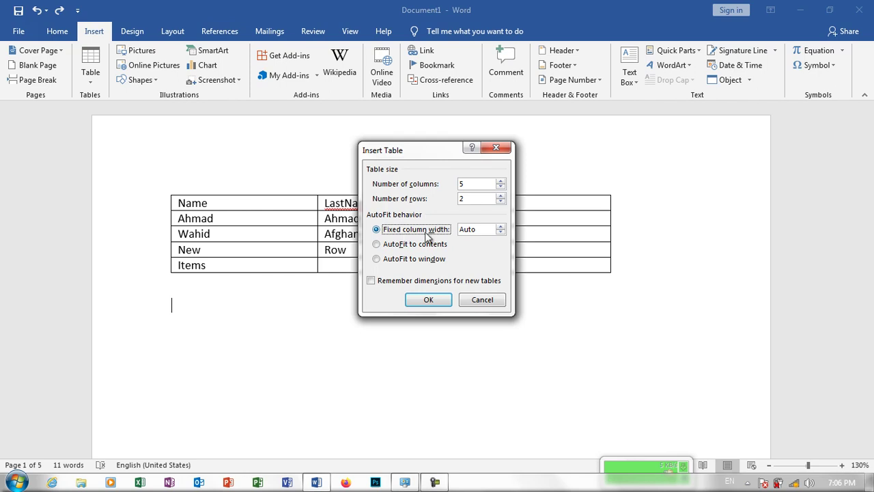
{"action": "left_click", "coordinate": [476, 229]}
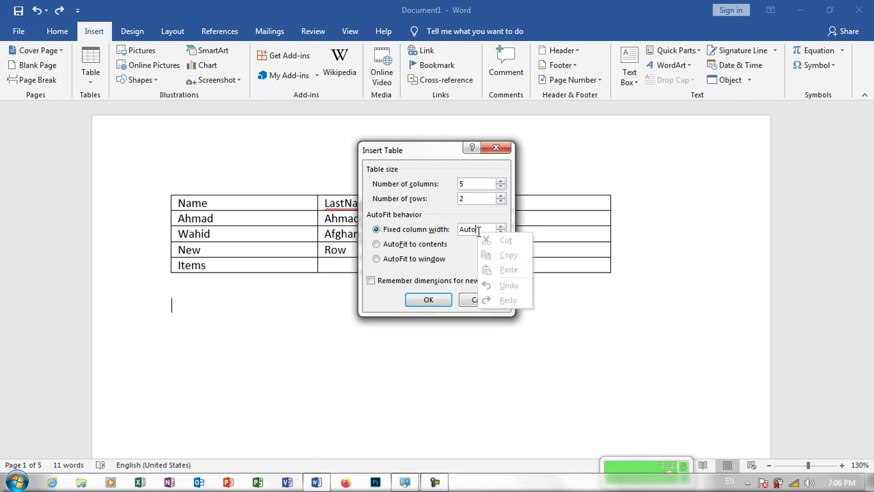
{"action": "left_click_drag", "start_coordinate": [476, 229], "coordinate": [460, 234]}
{"action": "type", "text": "0.5"}
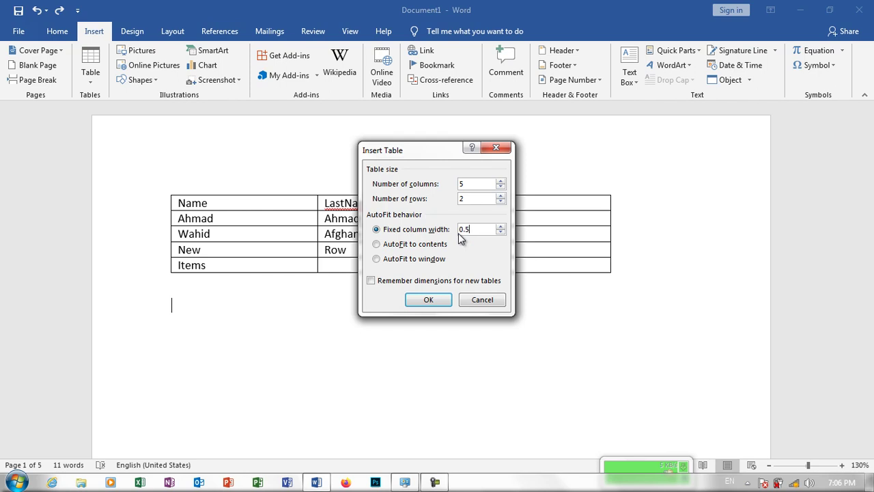
{"action": "left_click", "coordinate": [438, 298]}
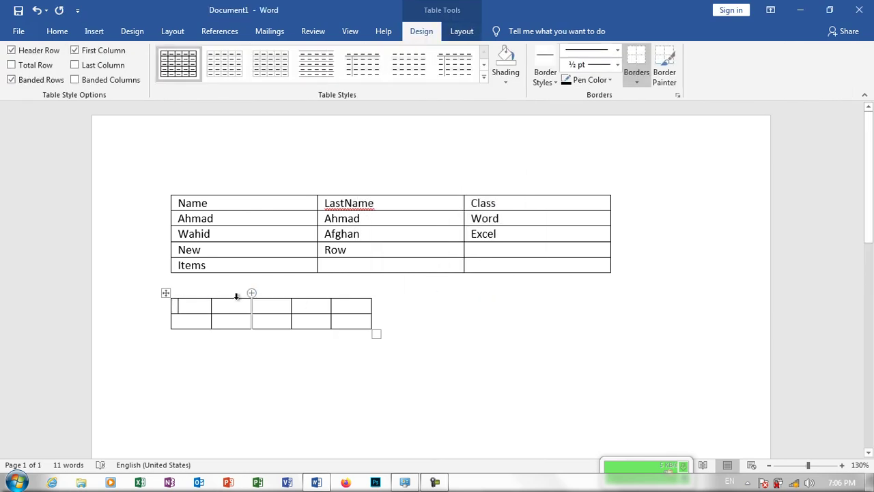
Undo that table and insert a 5x2 table with column width 2 instead
{"action": "key", "text": "ctrl+z"}
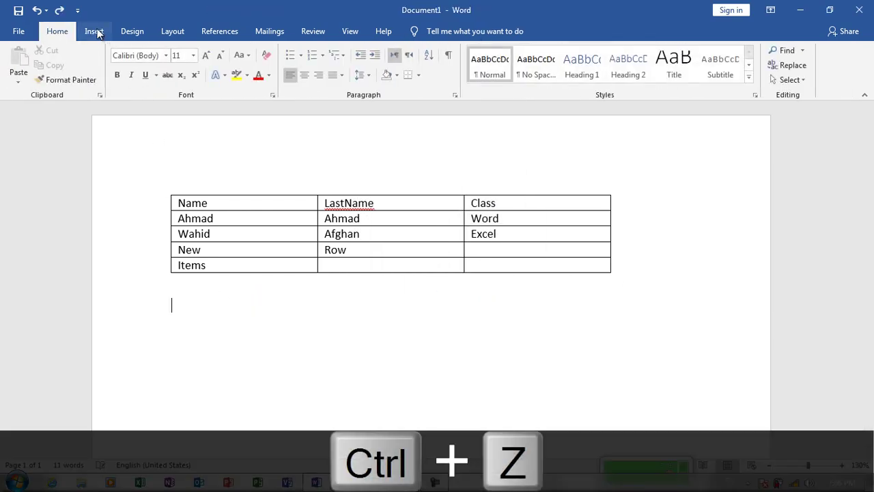
{"action": "left_click", "coordinate": [93, 32]}
{"action": "left_click", "coordinate": [98, 74]}
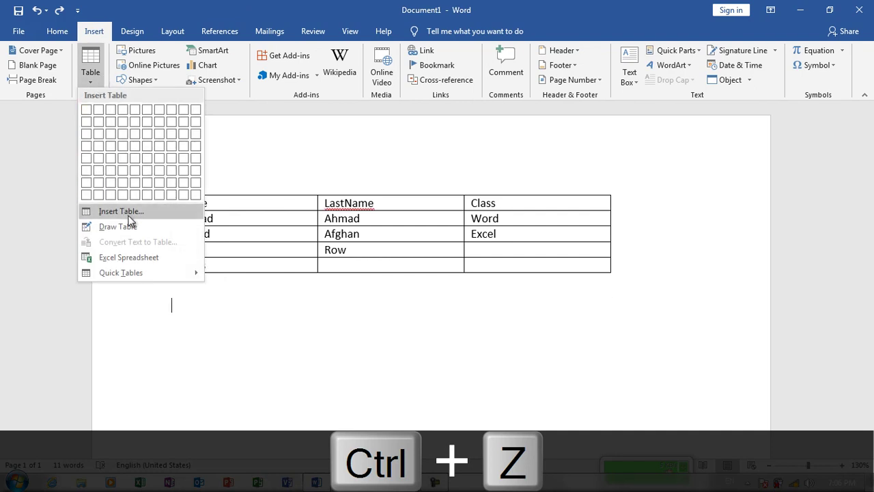
{"action": "left_click", "coordinate": [129, 215]}
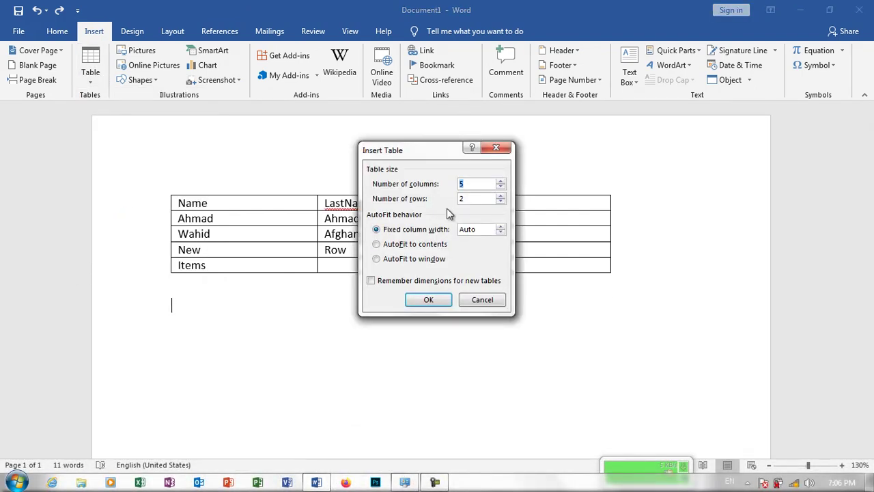
{"action": "double_click", "coordinate": [472, 230]}
{"action": "type", "text": "2"}
{"action": "left_click", "coordinate": [428, 299]}
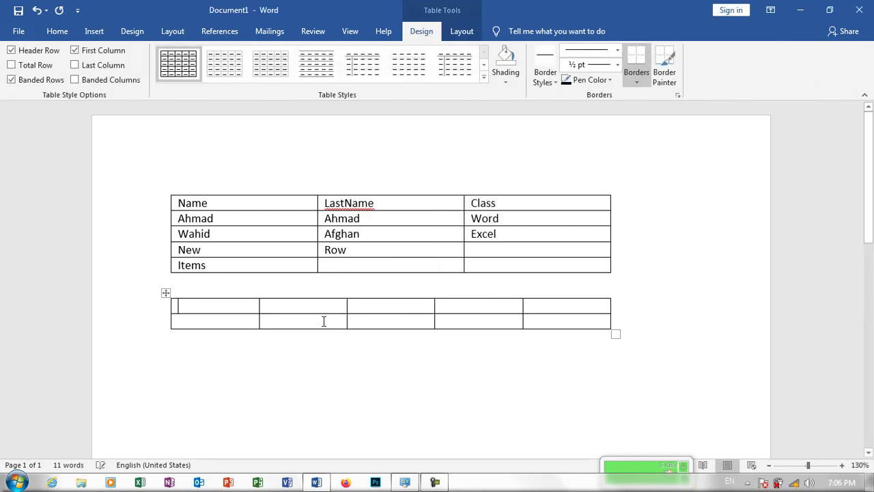
Undo it and reopen Insert Table with AutoFit to contents selected
{"action": "key", "text": "ctrl+z"}
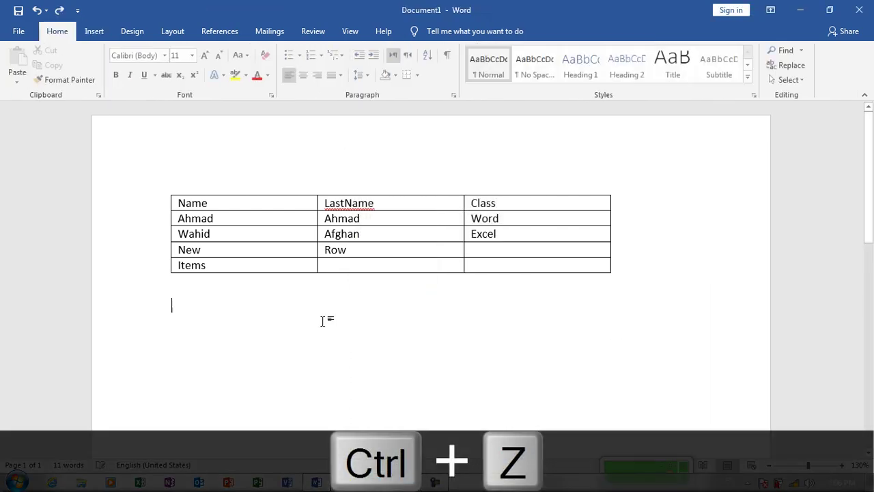
{"action": "left_click", "coordinate": [100, 65]}
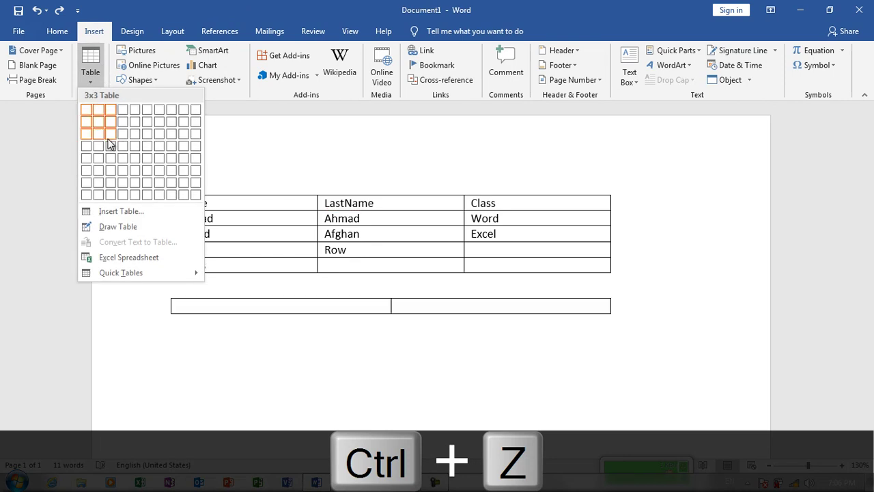
{"action": "left_click", "coordinate": [136, 216]}
{"action": "left_click", "coordinate": [401, 245]}
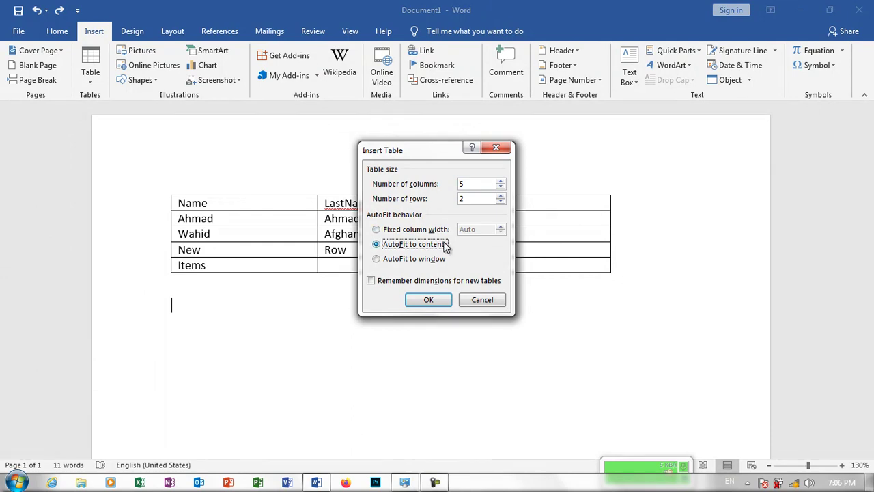
{"action": "left_click", "coordinate": [428, 302]}
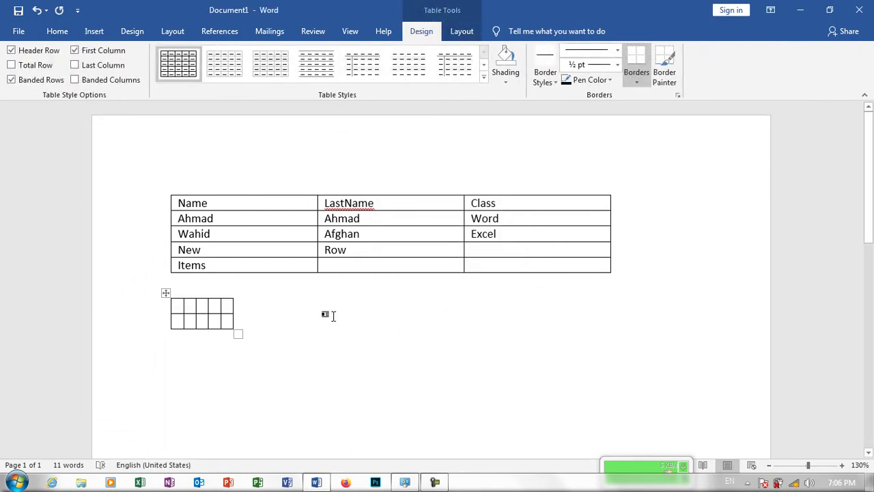
{"action": "type", "text": "NameFather Name"}
{"action": "key", "text": "Tab"}
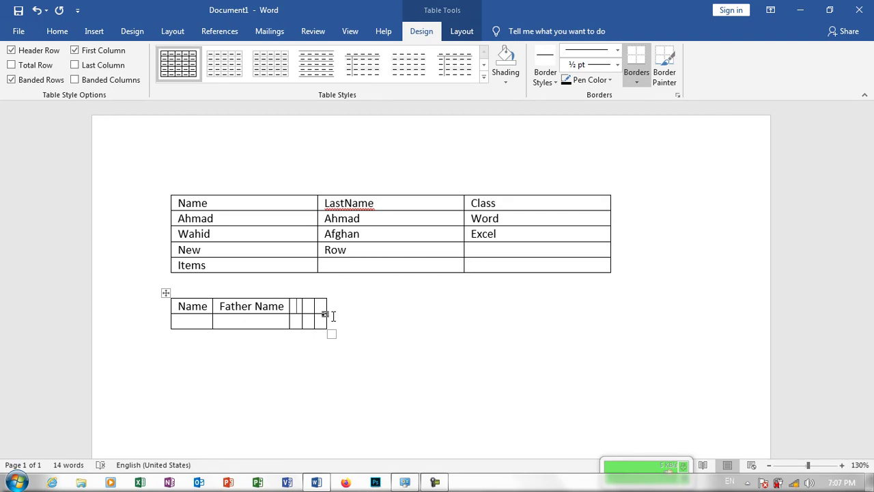
{"action": "type", "text": "Asd as"}
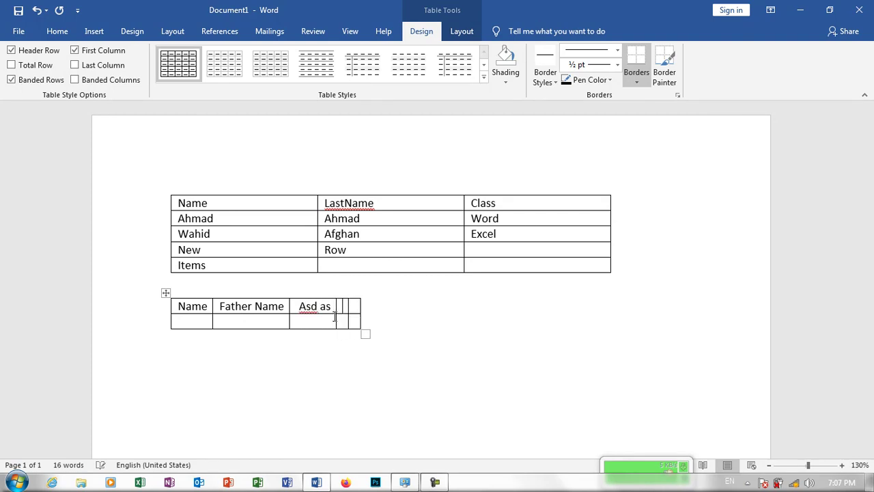
{"action": "key", "text": "Tab"}
{"action": "type", "text": "Sadf"}
{"action": "type", "text": "Sd f"}
{"action": "left_click", "coordinate": [166, 293]}
{"action": "key", "text": "BackSpace"}
{"action": "left_click", "coordinate": [92, 35]}
{"action": "left_click", "coordinate": [90, 65]}
Insert a 5x2 table set to AutoFit to window, then undo it
{"action": "key", "text": "Escape"}
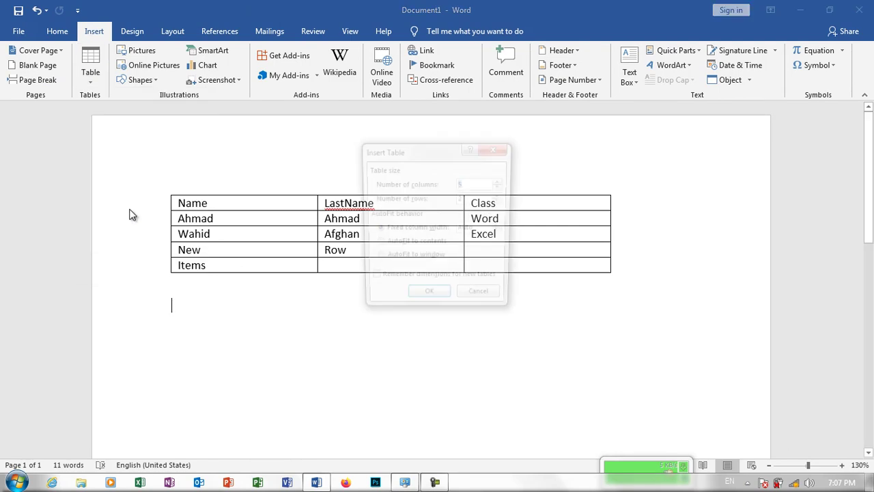
{"action": "left_click", "coordinate": [410, 246]}
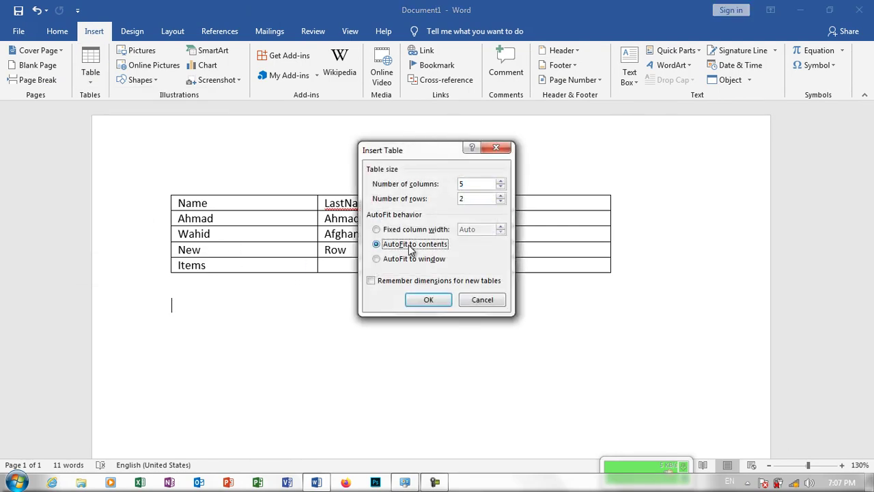
{"action": "left_click", "coordinate": [415, 263]}
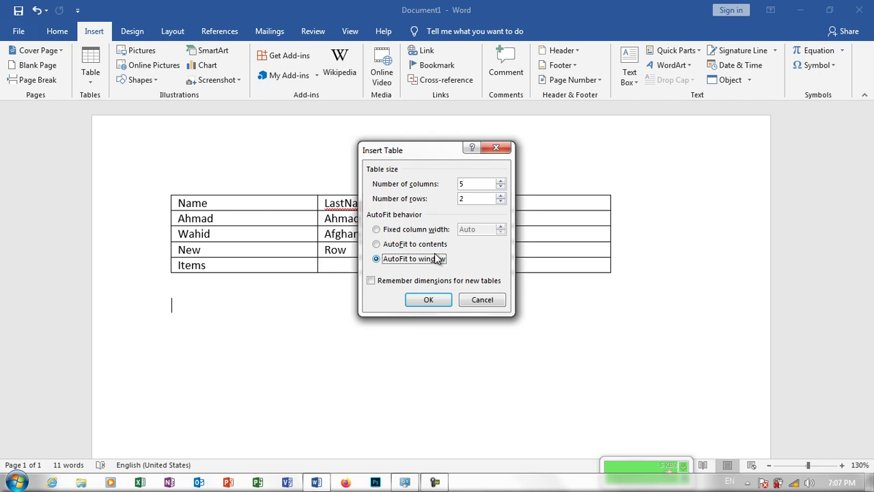
{"action": "left_click", "coordinate": [432, 299]}
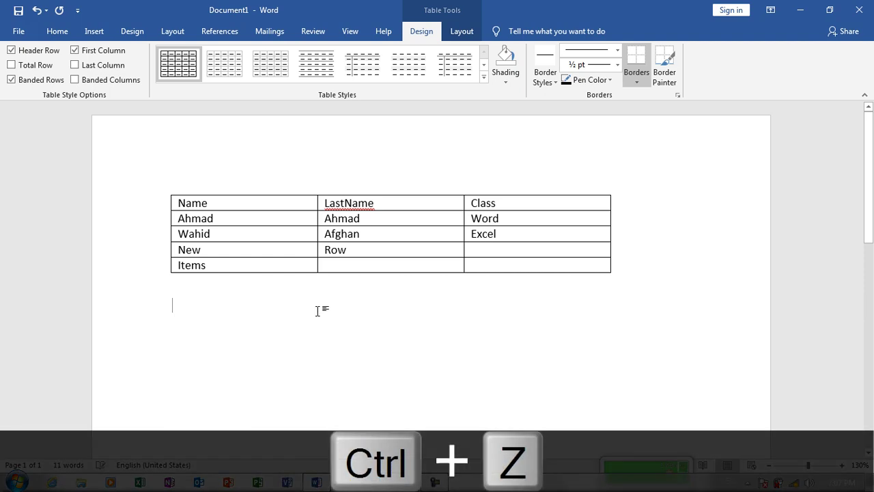
{"action": "key", "text": "ctrl+z"}
{"action": "left_click", "coordinate": [96, 34]}
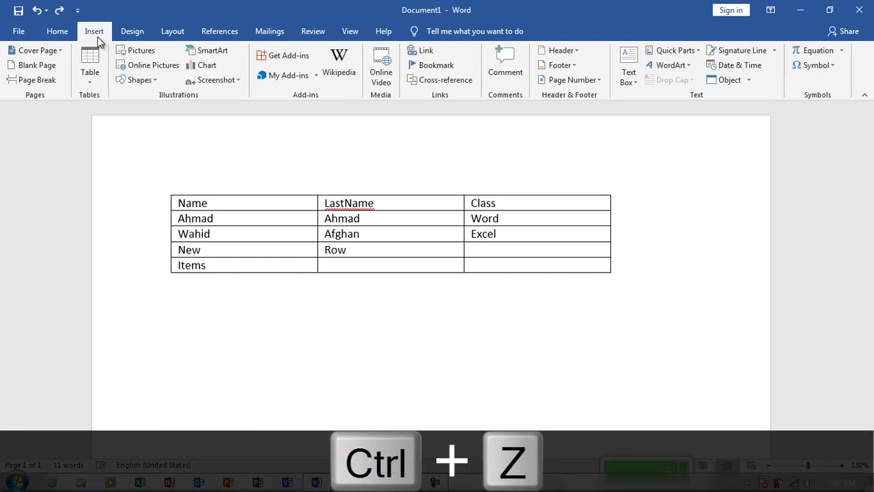
{"action": "left_click", "coordinate": [90, 79]}
{"action": "left_click", "coordinate": [102, 318]}
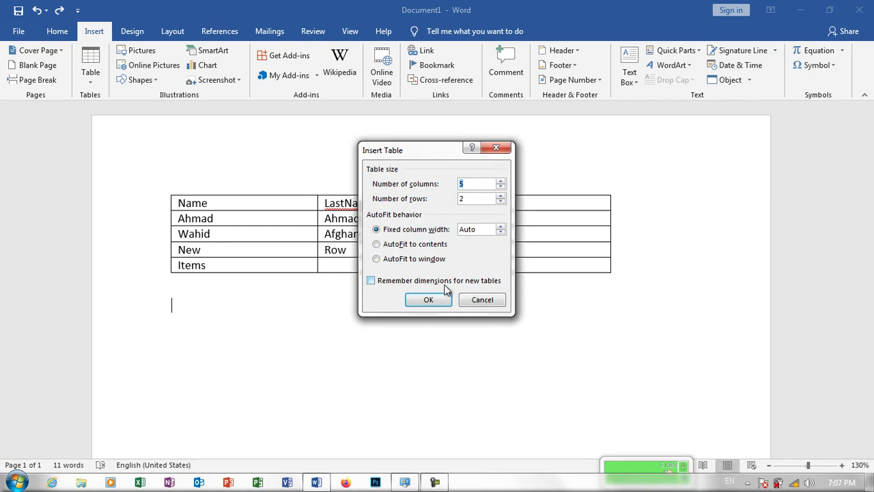
{"action": "type", "text": "3"}
{"action": "key", "text": "Tab"}
{"action": "left_click", "coordinate": [467, 198]}
{"action": "left_click", "coordinate": [445, 296]}
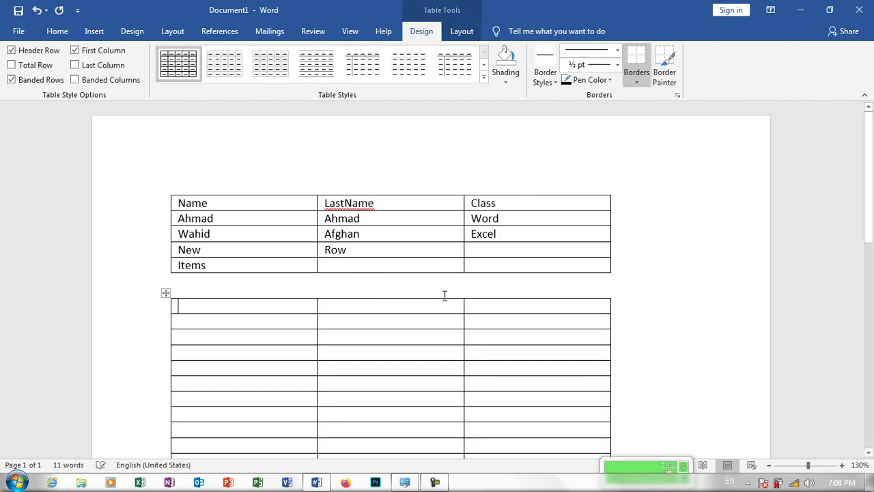
{"action": "key", "text": "ctrl+z"}
{"action": "left_click", "coordinate": [94, 32]}
{"action": "left_click", "coordinate": [103, 80]}
{"action": "left_click", "coordinate": [137, 212]}
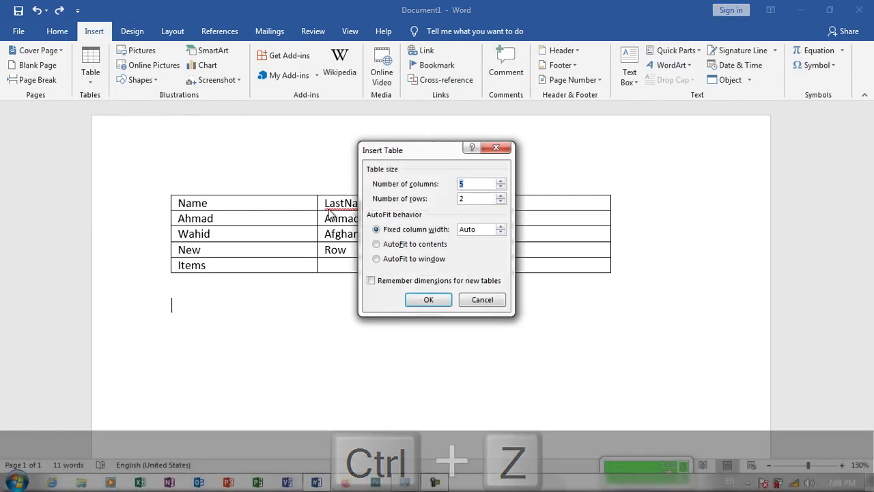
{"action": "type", "text": "3"}
{"action": "key", "text": "Tab"}
{"action": "type", "text": "0"}
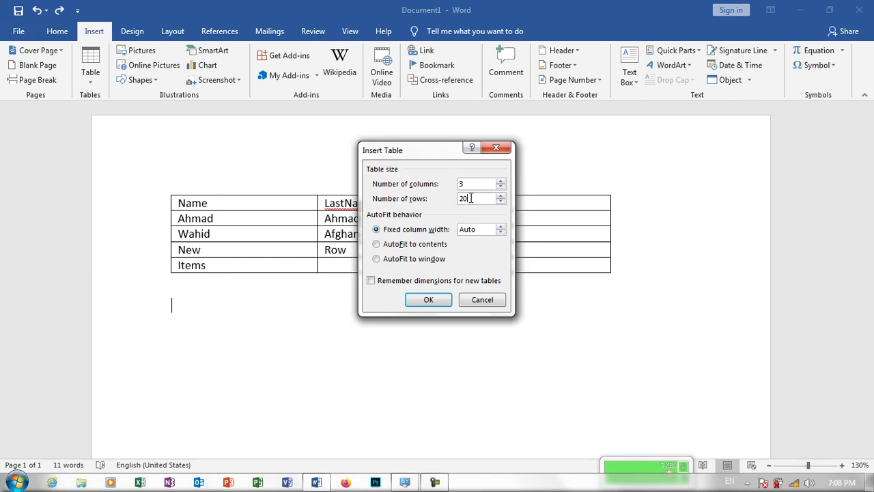
{"action": "left_click", "coordinate": [410, 280]}
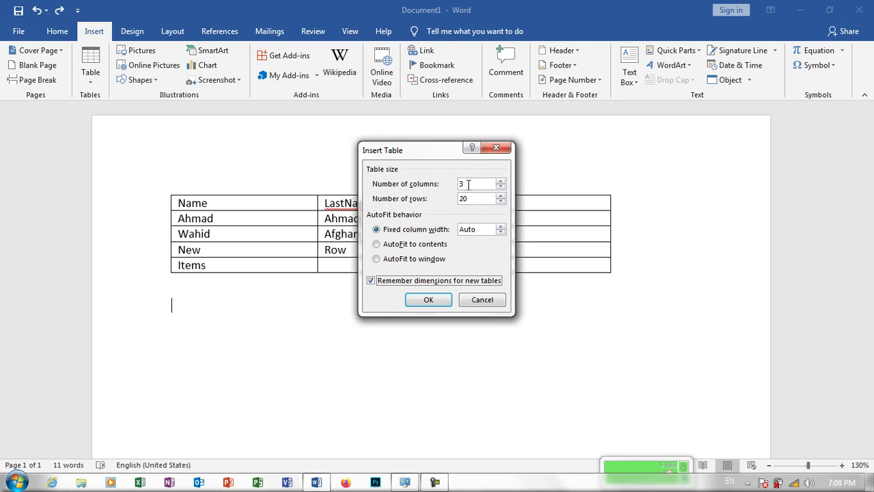
{"action": "left_click", "coordinate": [428, 299]}
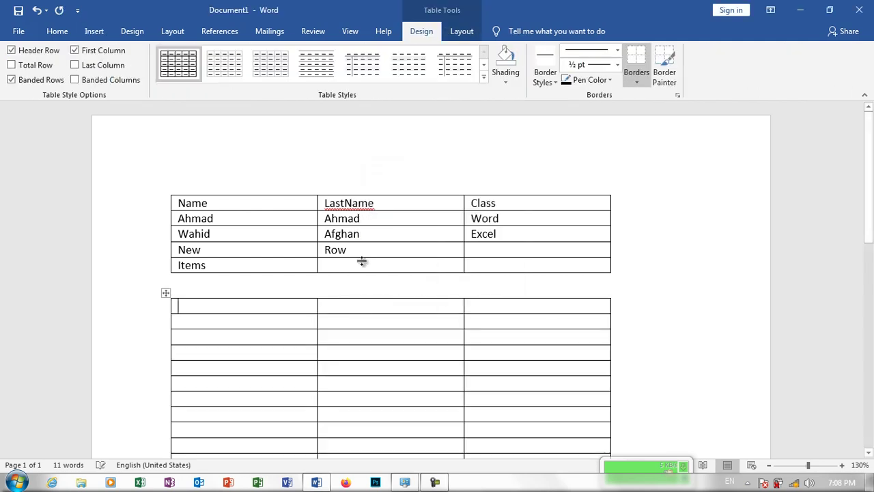
{"action": "key", "text": "ctrl+z"}
{"action": "left_click", "coordinate": [94, 31]}
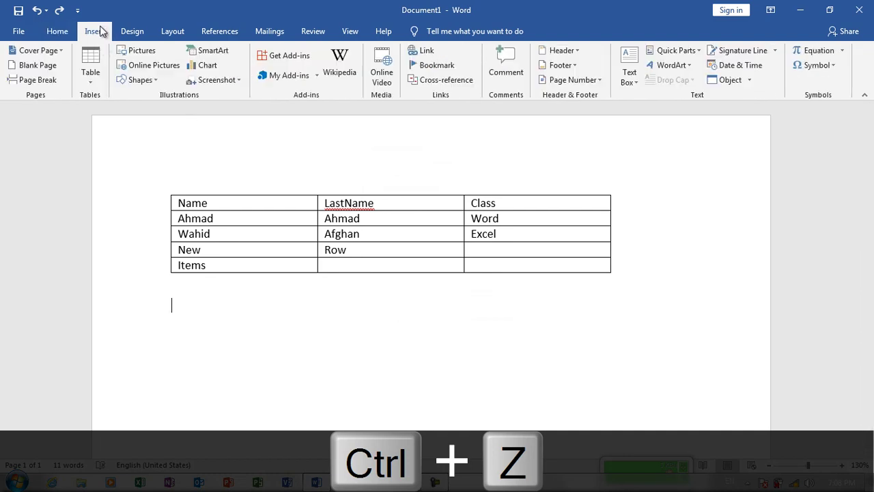
{"action": "left_click", "coordinate": [100, 64]}
{"action": "left_click", "coordinate": [136, 207]}
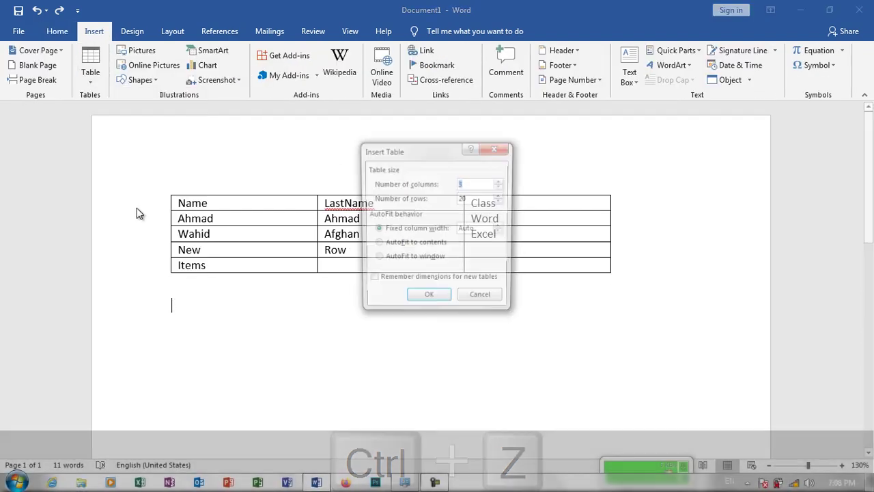
{"action": "left_click", "coordinate": [463, 198]}
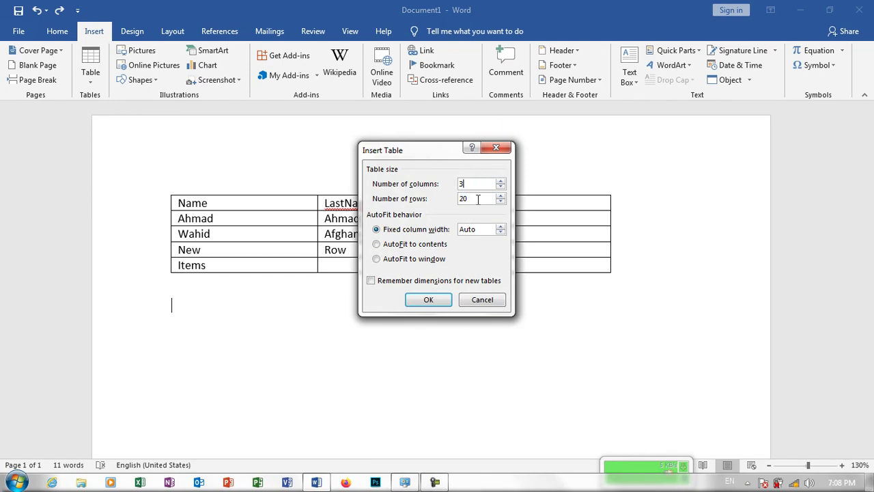
{"action": "left_click", "coordinate": [495, 300]}
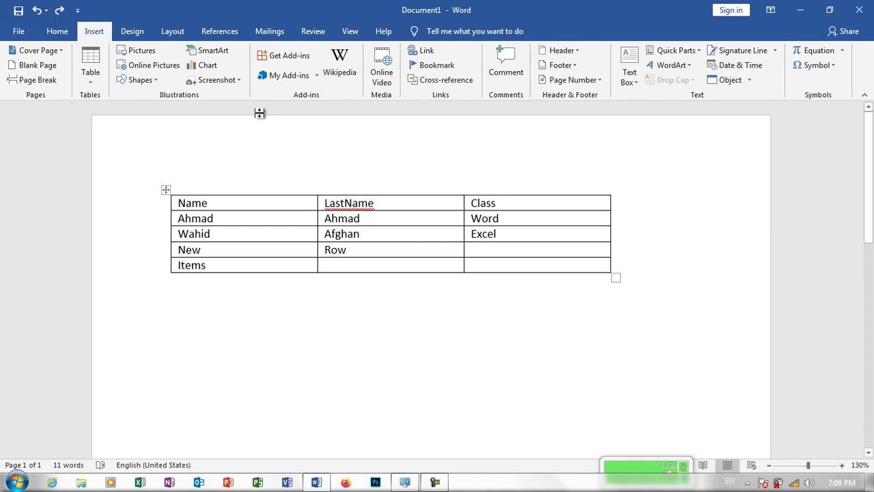
Draw a second table with uneven row and column lines, and split the Items row's Class cell
{"action": "left_click", "coordinate": [91, 55]}
{"action": "left_click", "coordinate": [122, 226]}
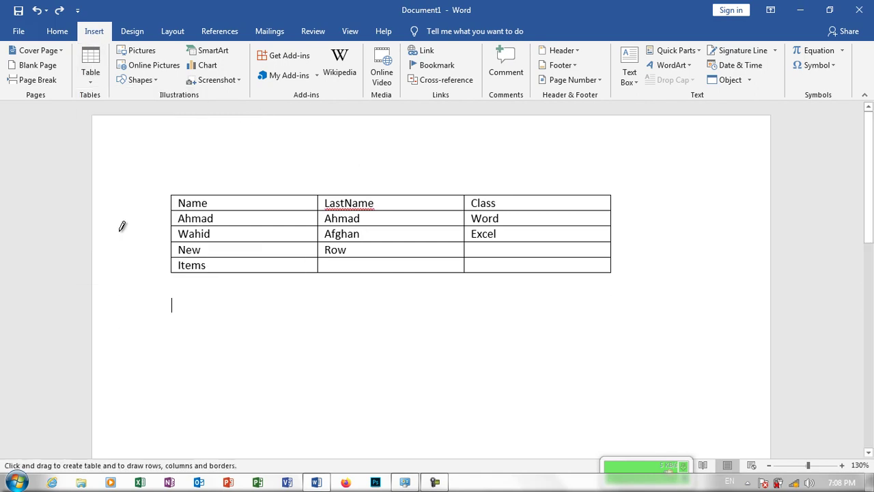
{"action": "left_click_drag", "start_coordinate": [172, 301], "coordinate": [613, 369]}
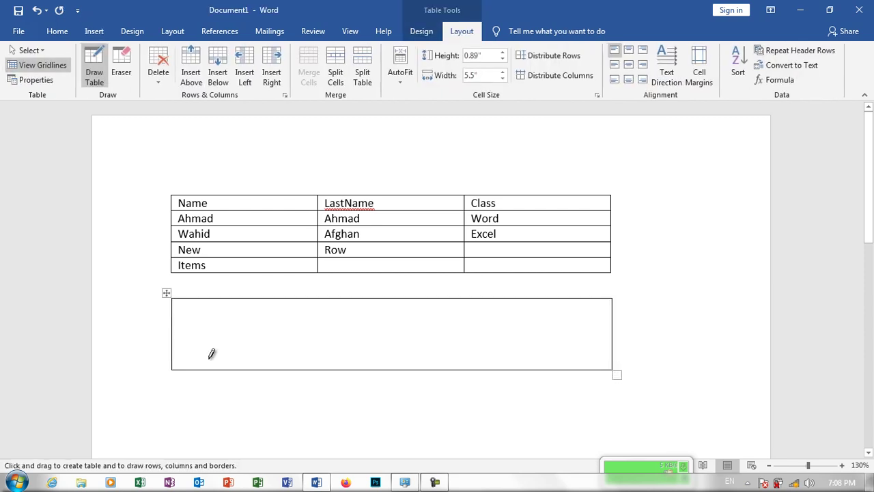
{"action": "left_click_drag", "start_coordinate": [176, 327], "coordinate": [525, 325]}
{"action": "mouse_move", "coordinate": [533, 294]}
{"action": "left_mouse_down"}
{"action": "mouse_move", "coordinate": [534, 316]}
{"action": "mouse_move", "coordinate": [592, 303]}
{"action": "left_mouse_up"}
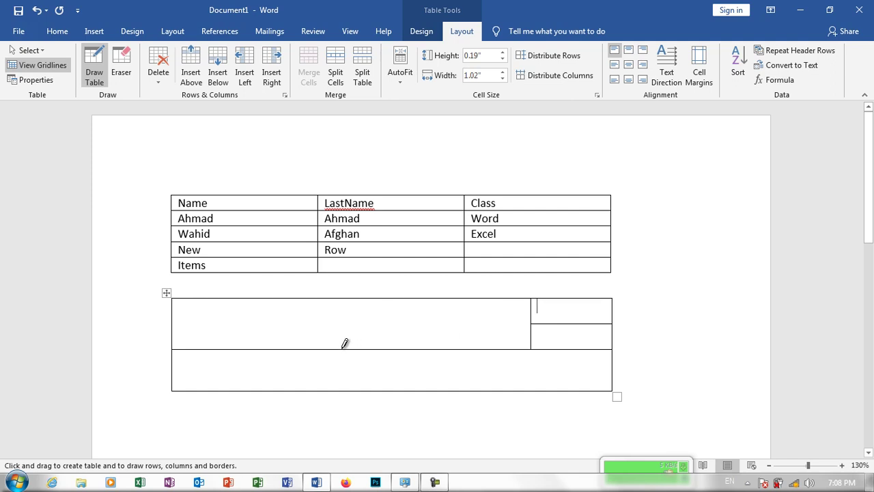
{"action": "left_click_drag", "start_coordinate": [342, 347], "coordinate": [342, 305]}
{"action": "mouse_move", "coordinate": [390, 348]}
{"action": "left_mouse_down"}
{"action": "mouse_move", "coordinate": [393, 370]}
{"action": "mouse_move", "coordinate": [277, 366]}
{"action": "mouse_move", "coordinate": [253, 355]}
{"action": "mouse_move", "coordinate": [272, 390]}
{"action": "left_mouse_up"}
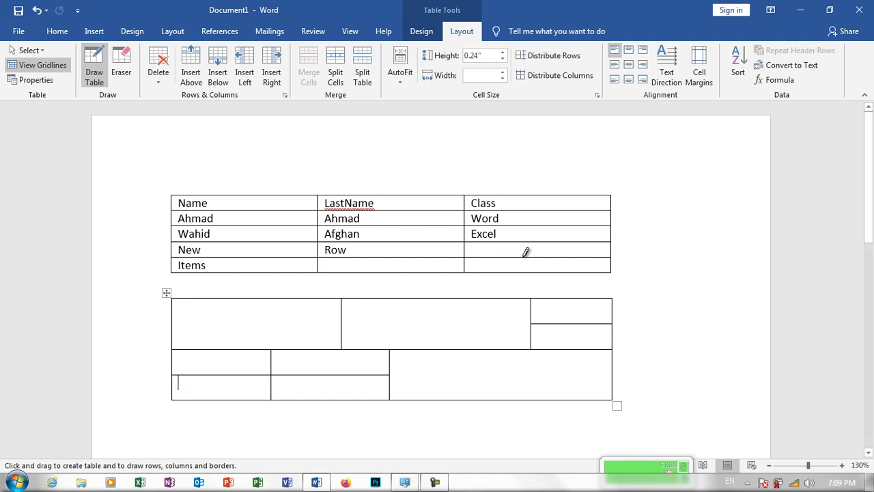
{"action": "mouse_move", "coordinate": [522, 251]}
{"action": "left_mouse_down"}
{"action": "mouse_move", "coordinate": [529, 271]}
{"action": "mouse_move", "coordinate": [584, 257]}
{"action": "left_mouse_up"}
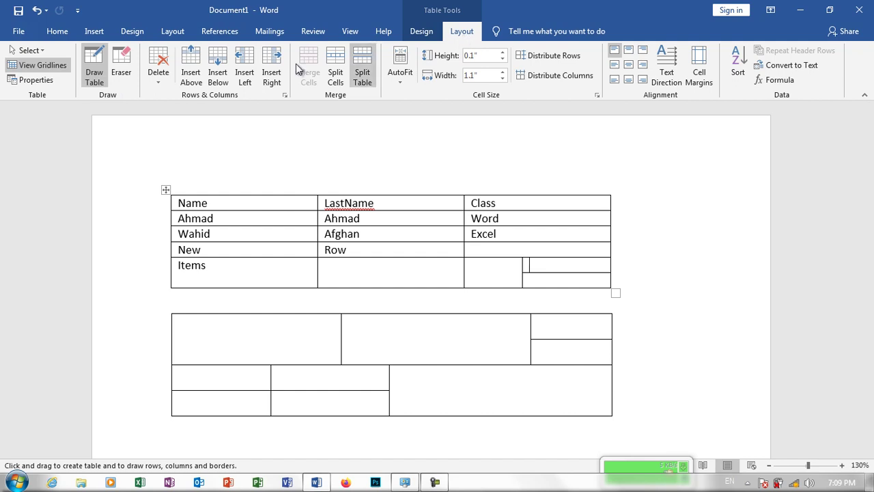
Erase extra borders, undoing mistakes, and remove the LastName/Class border in the Items row
{"action": "left_click", "coordinate": [119, 80]}
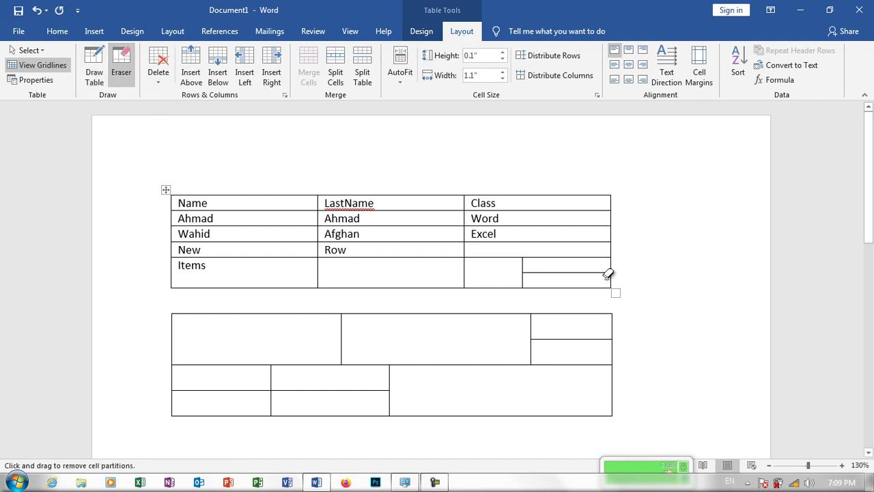
{"action": "mouse_move", "coordinate": [632, 294]}
{"action": "left_mouse_down"}
{"action": "mouse_move", "coordinate": [577, 285]}
{"action": "mouse_move", "coordinate": [574, 273]}
{"action": "left_mouse_up"}
{"action": "left_click", "coordinate": [522, 272]}
{"action": "mouse_move", "coordinate": [635, 295]}
{"action": "left_mouse_down"}
{"action": "mouse_move", "coordinate": [457, 306]}
{"action": "mouse_move", "coordinate": [179, 274]}
{"action": "left_mouse_up"}
{"action": "key", "text": "ctrl+z"}
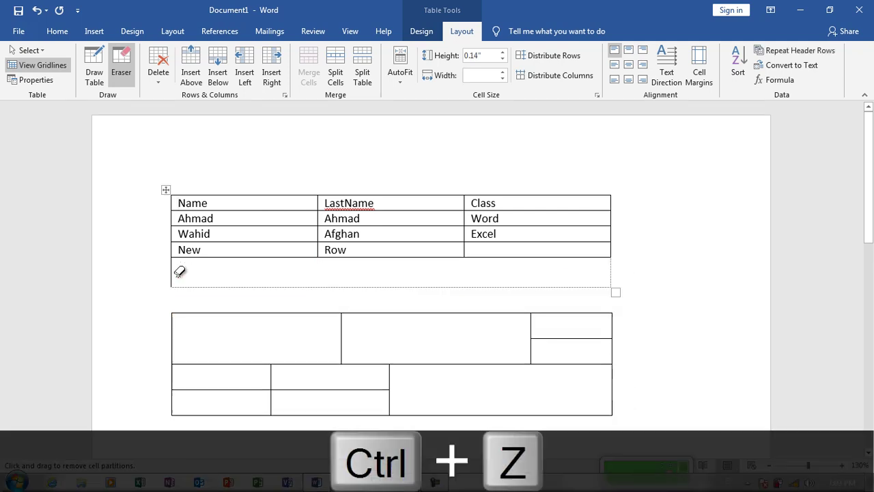
{"action": "key", "text": "ctrl+z"}
{"action": "key", "text": "ctrl+z"}
{"action": "key", "text": "ctrl+z"}
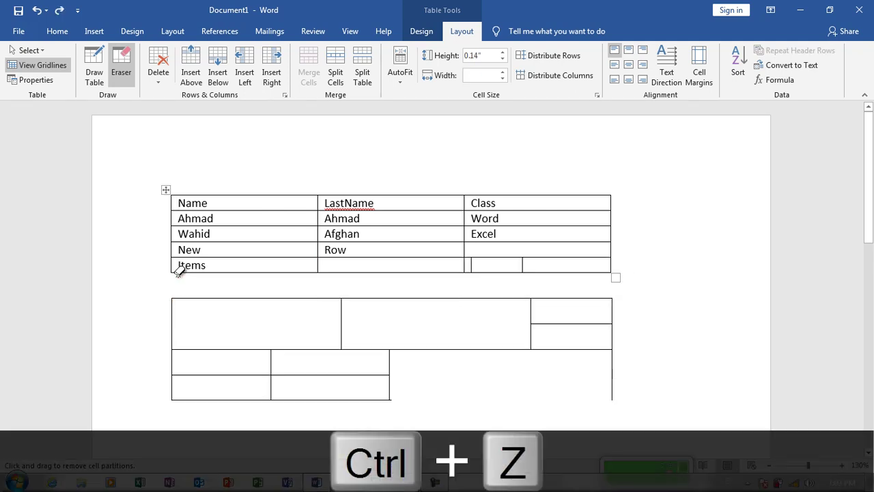
{"action": "key", "text": "ctrl+z"}
{"action": "left_click", "coordinate": [467, 264]}
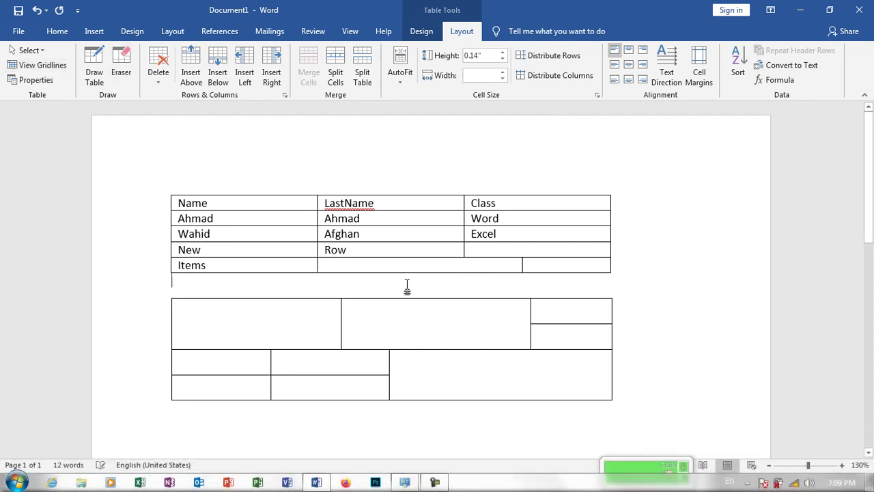
{"action": "left_click", "coordinate": [407, 286]}
{"action": "left_click", "coordinate": [94, 31]}
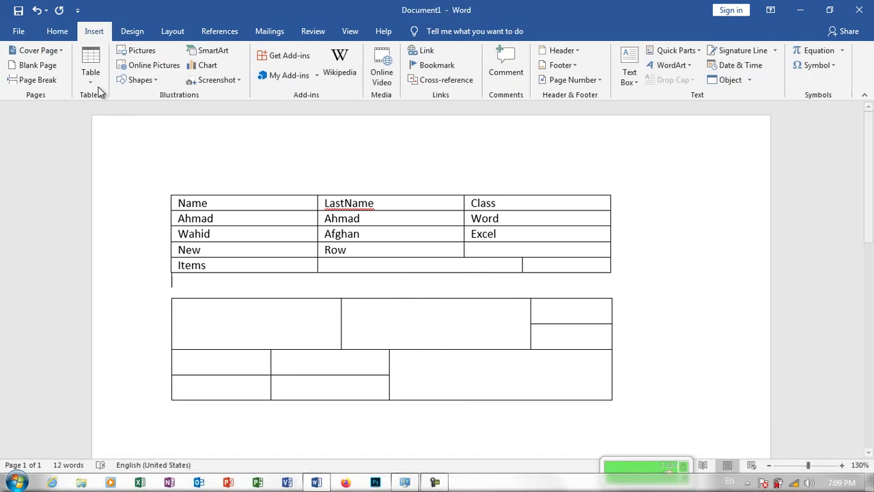
Scroll below the hand-drawn table and start a new empty line there
{"action": "left_click", "coordinate": [90, 64]}
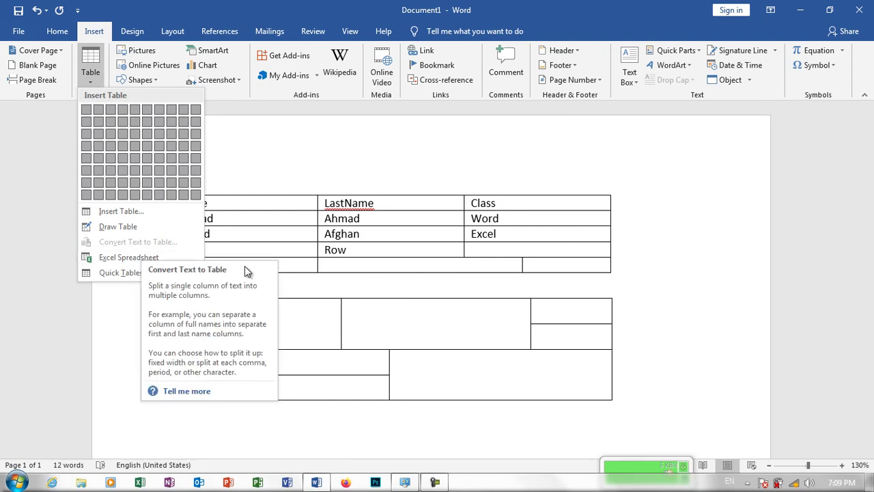
{"action": "left_click", "coordinate": [370, 286]}
{"action": "scroll", "coordinate": [866, 137], "scroll_direction": "down", "scroll_amount": 1}
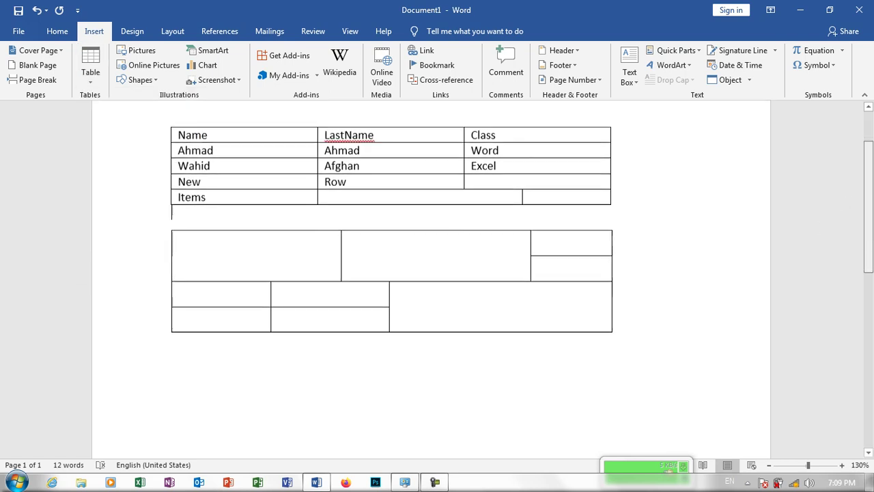
{"action": "scroll", "coordinate": [561, 287], "scroll_direction": "down", "scroll_amount": 1}
{"action": "left_click", "coordinate": [457, 322]}
{"action": "key", "text": "Return"}
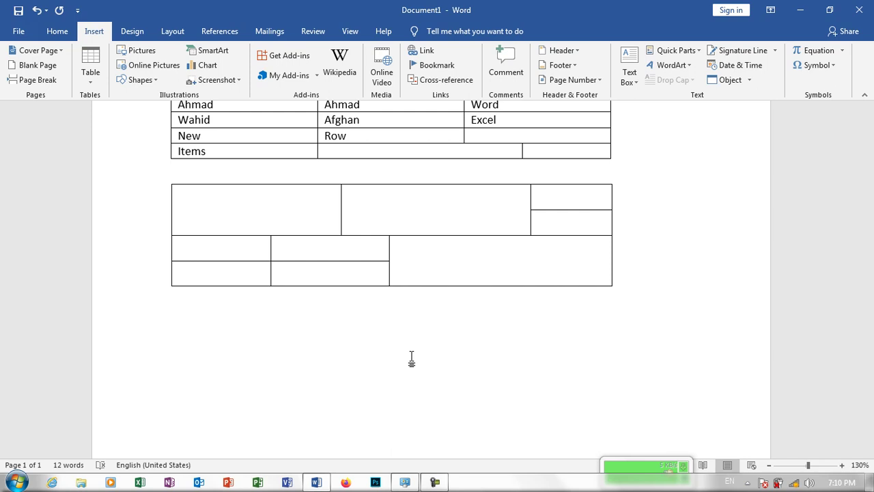
Type the header line Name*LastName*ID*Salary
{"action": "type", "text": "Num"}
{"action": "key", "text": "BackSpace"}
{"action": "key", "text": "BackSpace"}
{"action": "type", "text": "ame"}
{"action": "type", "text": "*"}
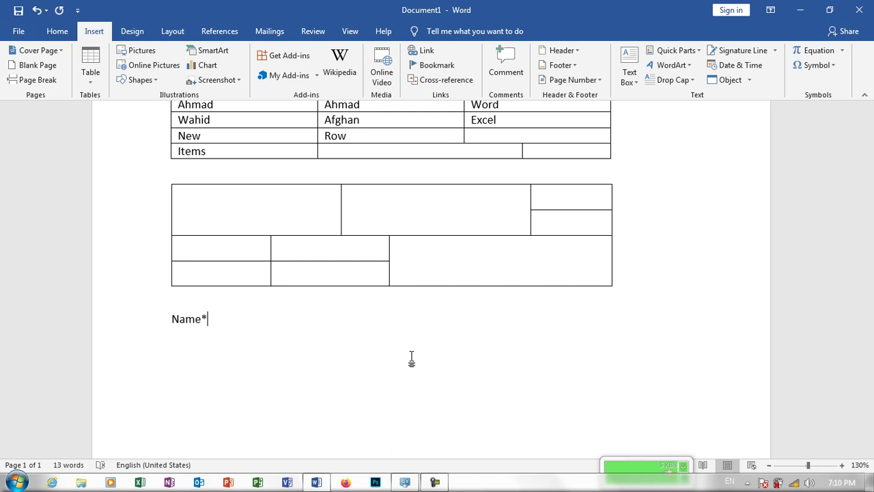
{"action": "type", "text": "LastName*ID*Salary"}
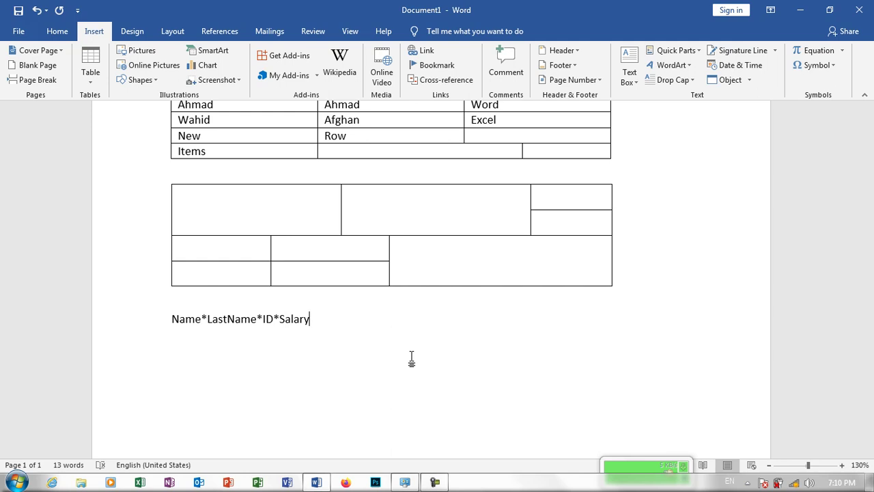
Add two asterisk-separated data lines with IDs 44654 and 656, salaries 5000 and 6900
{"action": "key", "text": "Return"}
{"action": "type", "text": "Ahmad*"}
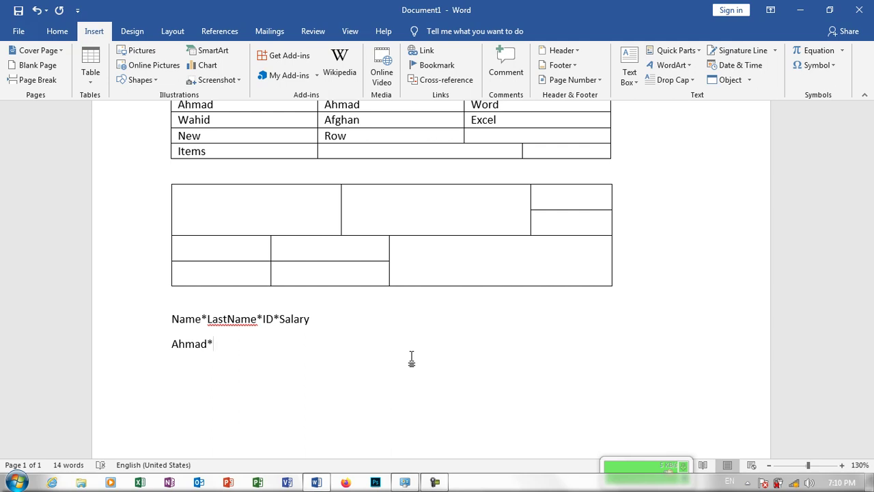
{"action": "type", "text": "Ahmad*44654*5000"}
{"action": "key", "text": "Return"}
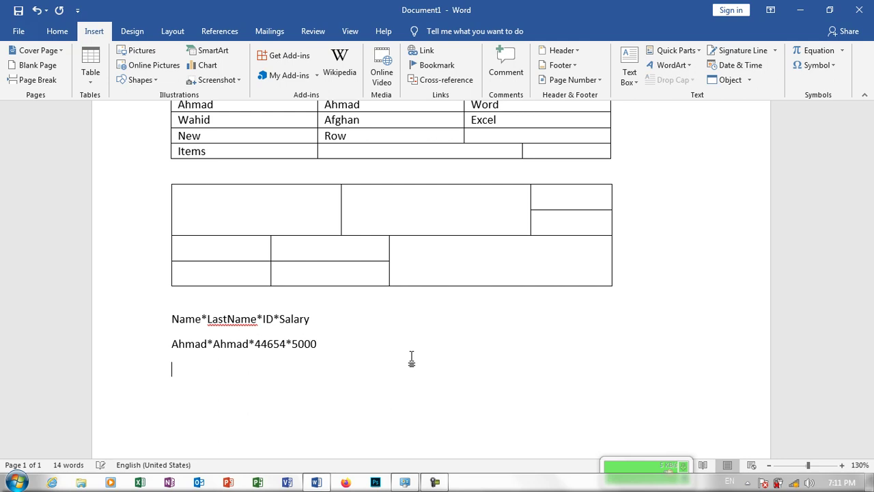
{"action": "type", "text": "Khan"}
{"action": "key", "text": "Tab"}
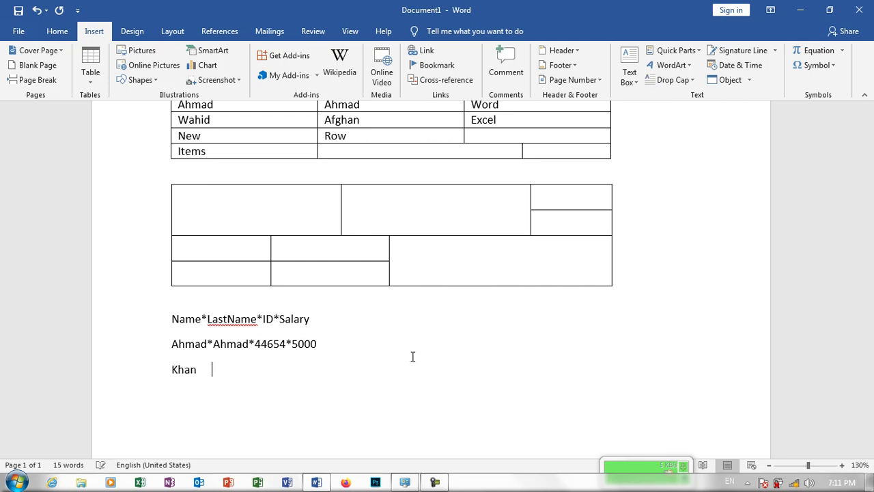
{"action": "key", "text": "BackSpace"}
{"action": "type", "text": "*"}
{"action": "type", "text": "Omari"}
{"action": "type", "text": "*656*6900"}
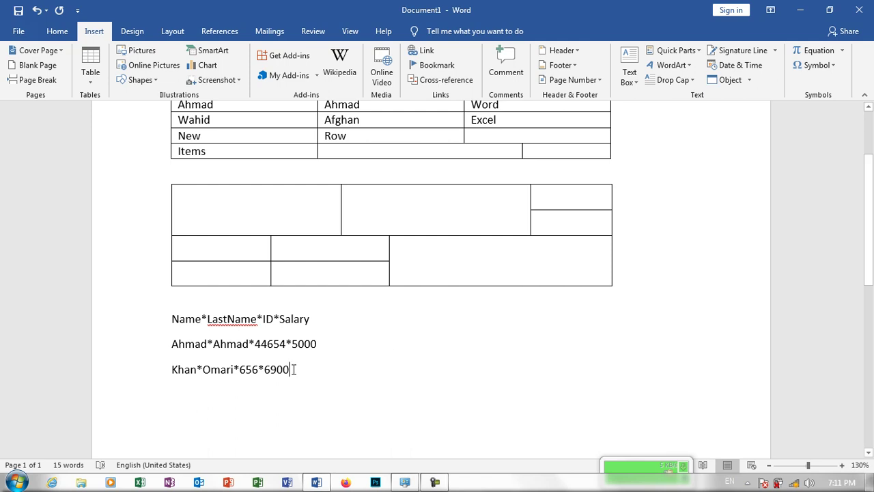
Convert the three asterisk lines into a 4-column table using * as the separator
{"action": "left_click_drag", "start_coordinate": [248, 362], "coordinate": [179, 328]}
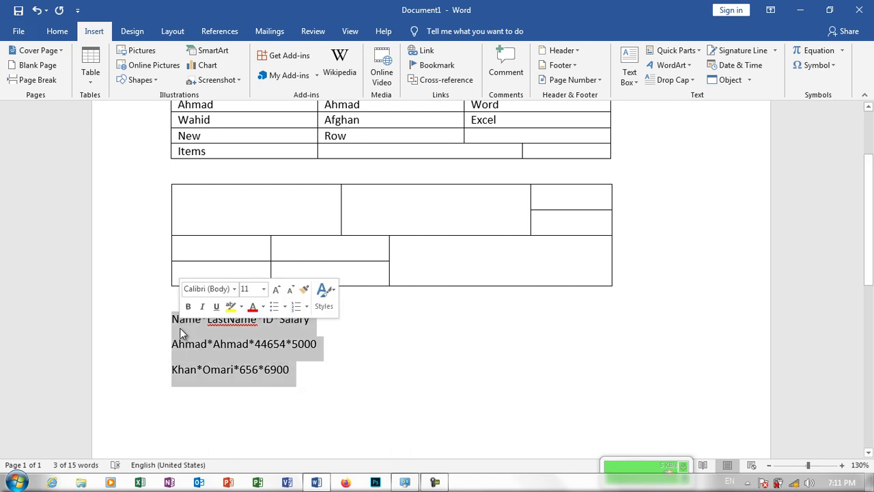
{"action": "left_click", "coordinate": [98, 81]}
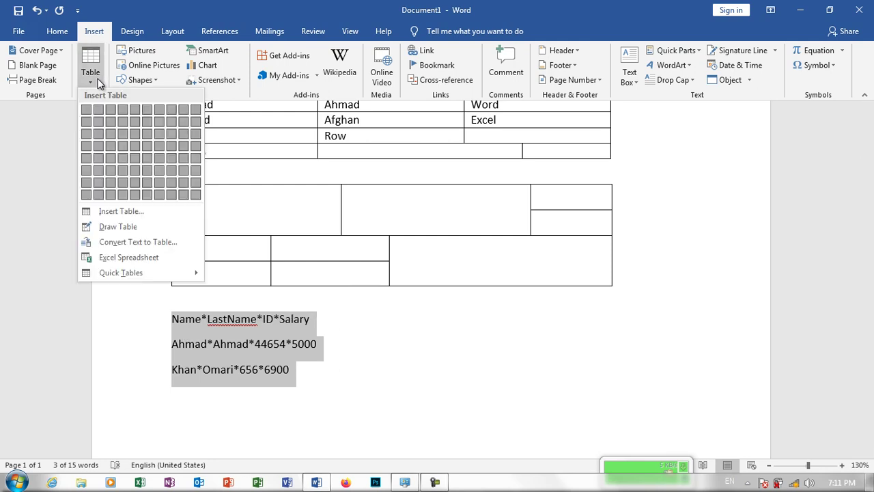
{"action": "left_click", "coordinate": [133, 243]}
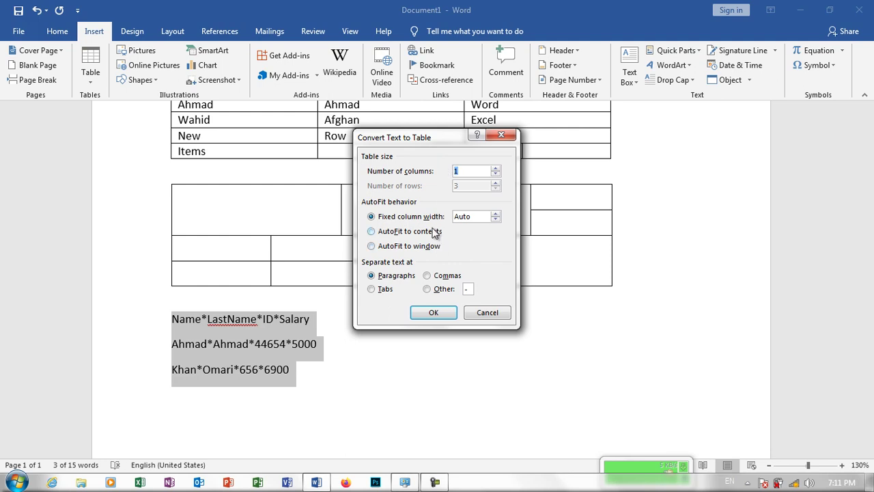
{"action": "left_click", "coordinate": [436, 277]}
{"action": "left_click", "coordinate": [388, 294]}
{"action": "left_click", "coordinate": [426, 290]}
{"action": "type", "text": "*"}
{"action": "left_click", "coordinate": [435, 313]}
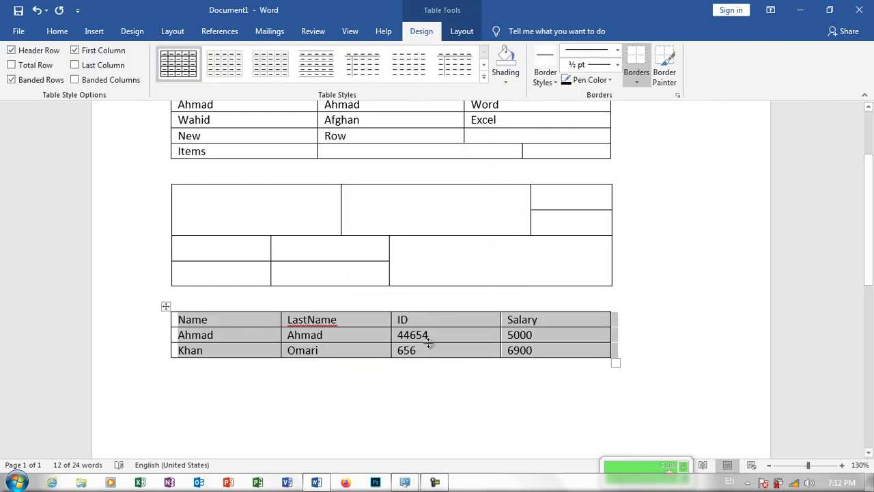
{"action": "left_click", "coordinate": [424, 340]}
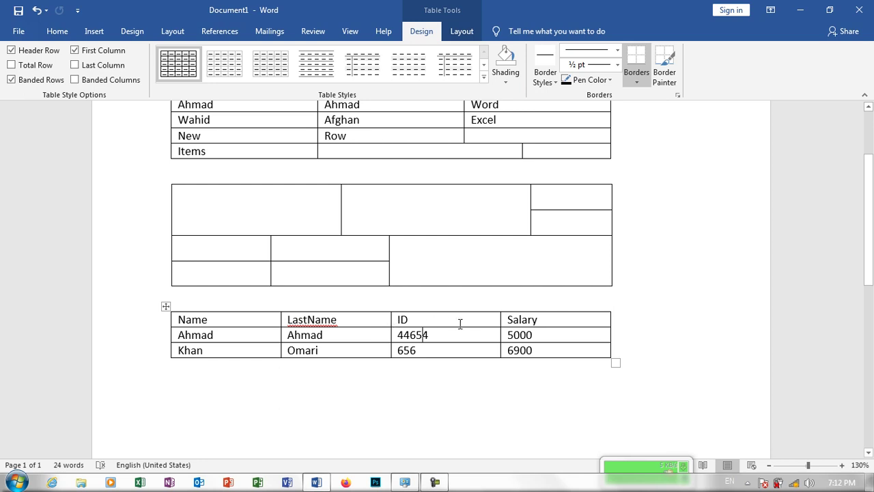
{"action": "key", "text": "ctrl+z"}
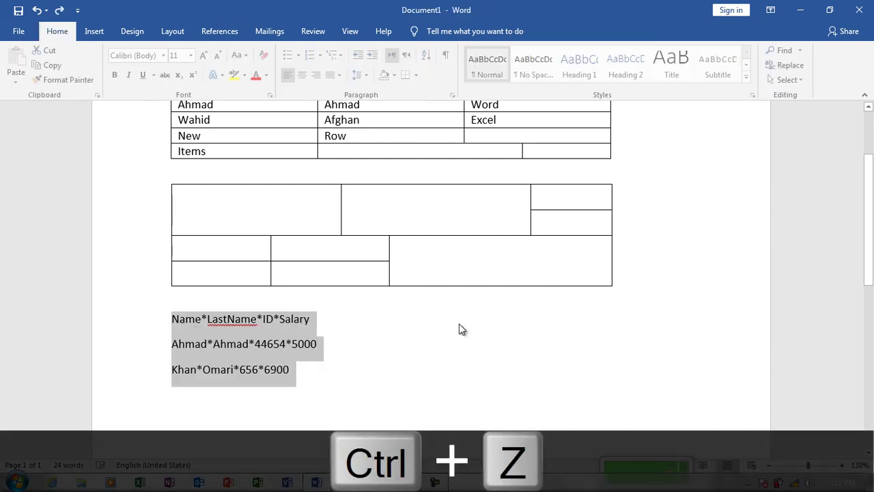
{"action": "left_click", "coordinate": [321, 370]}
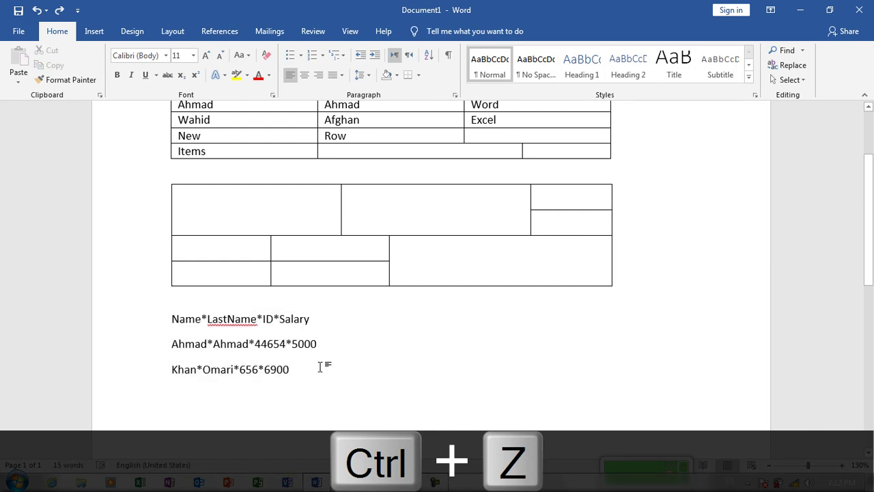
{"action": "key", "text": "ctrl+shift+y"}
{"action": "key", "text": "ctrl+y"}
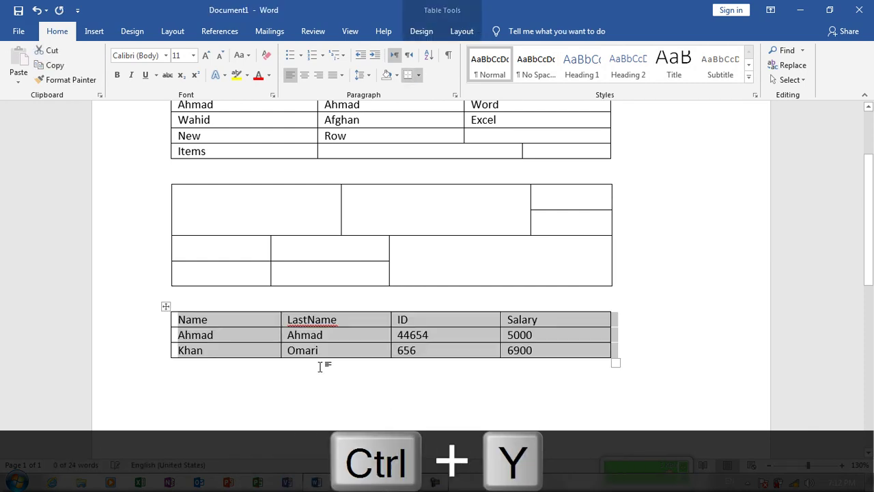
{"action": "left_click", "coordinate": [351, 374]}
{"action": "key", "text": "Return"}
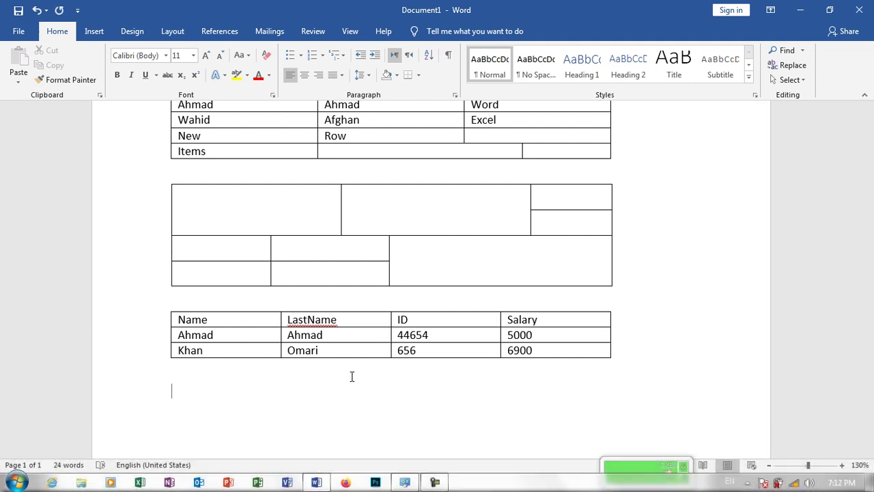
Below the table, type the header line 'Number,Name,Age,DoB,Add' and a comma-separated data row starting with 1
{"action": "type", "text": "s"}
{"action": "key", "text": "BackSpace"}
{"action": "type", "text": "N"}
{"action": "type", "text": "umber"}
{"action": "type", "text": ","}
{"action": "type", "text": "Name"}
{"action": "type", "text": ","}
{"action": "key", "text": "BackSpace"}
{"action": "type", "text": ",Age,DoB,"}
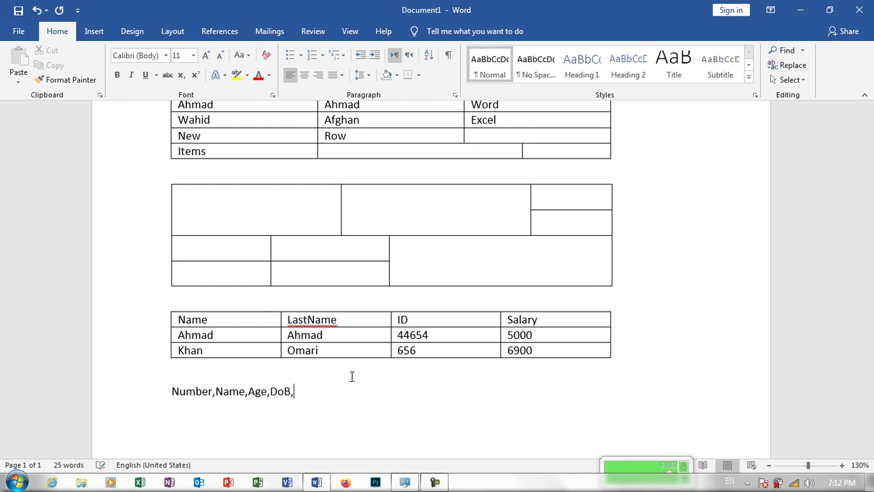
{"action": "type", "text": "Add"}
{"action": "key", "text": "Return"}
{"action": "type", "text": "1,"}
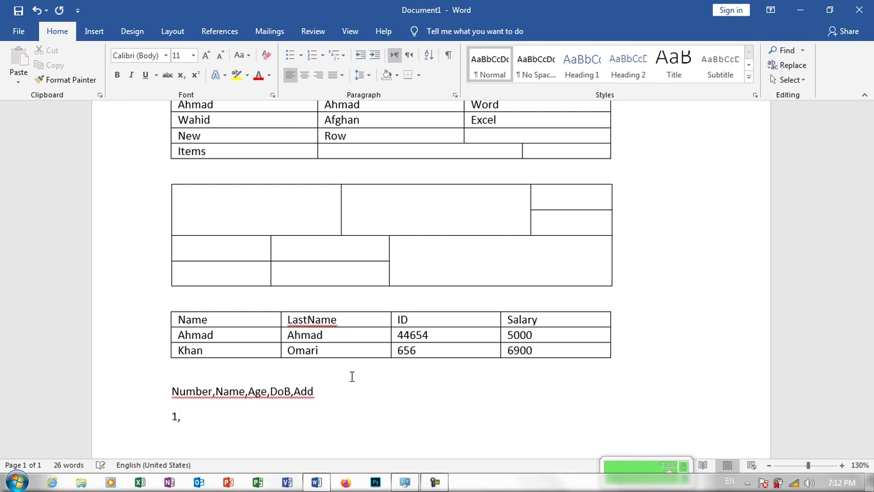
{"action": "type", "text": "Khan"}
{"action": "type", "text": ",14,20"}
{"action": "type", "text": "06"}
{"action": "type", "text": ","}
{"action": "type", "text": "Dis4"}
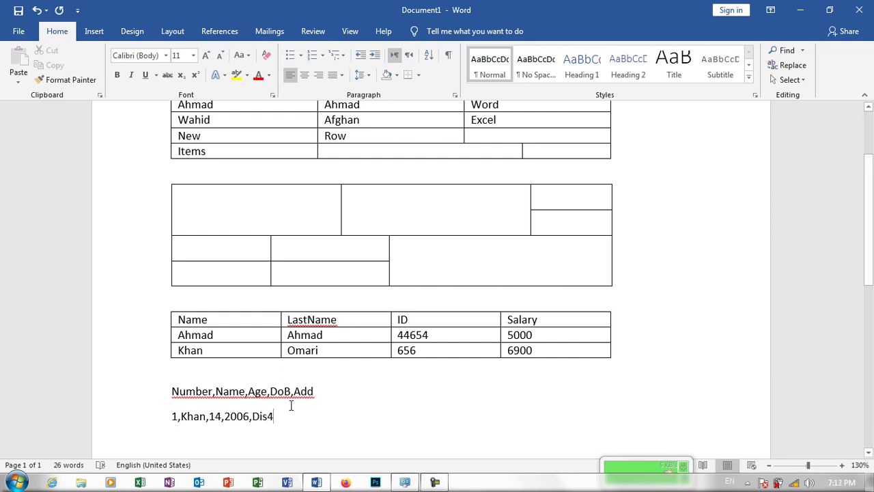
Turn the two selected comma lines into a 5-column table with commas as separator
{"action": "left_click_drag", "start_coordinate": [280, 416], "coordinate": [191, 403]}
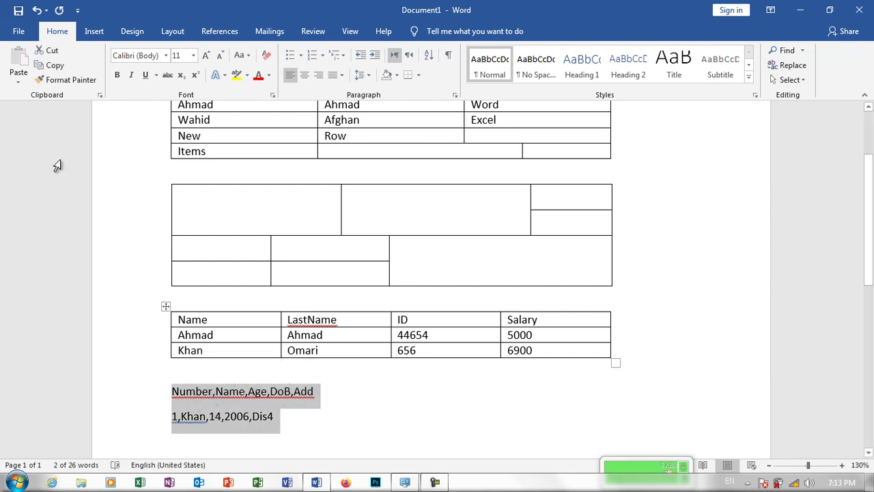
{"action": "left_click", "coordinate": [94, 31]}
{"action": "left_click", "coordinate": [100, 63]}
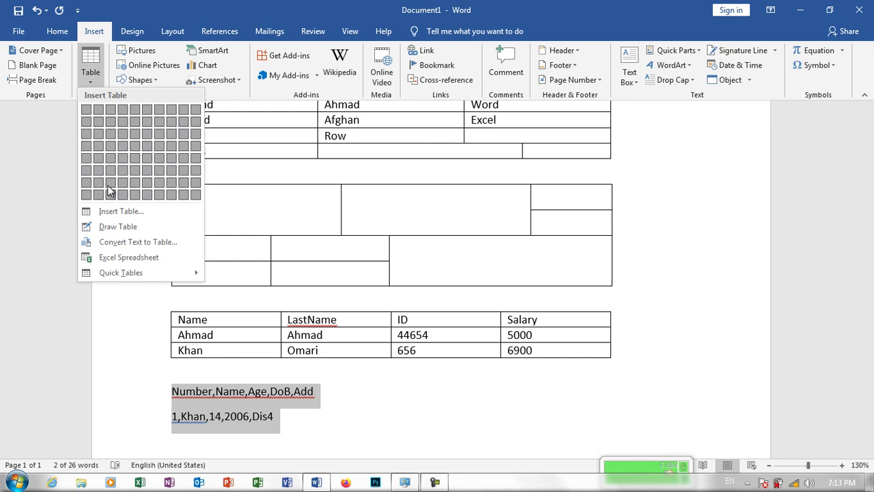
{"action": "left_click", "coordinate": [131, 242]}
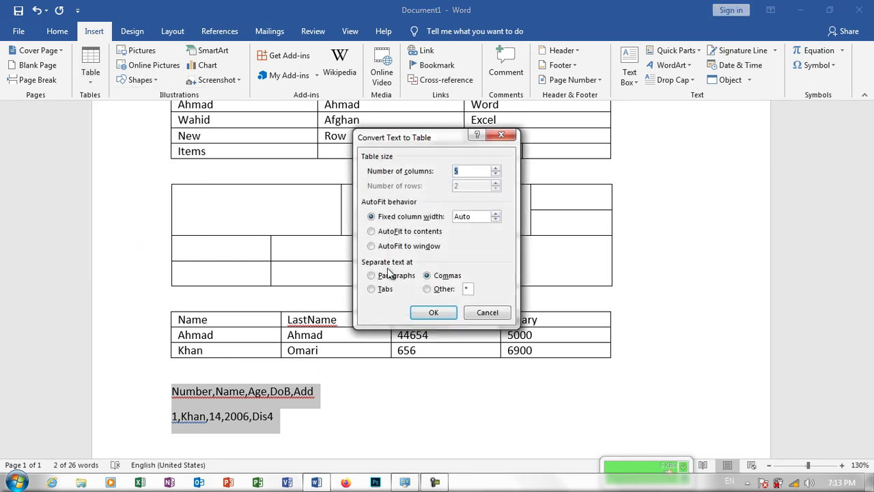
{"action": "double_click", "coordinate": [467, 288]}
{"action": "type", "text": ","}
{"action": "left_click", "coordinate": [442, 276]}
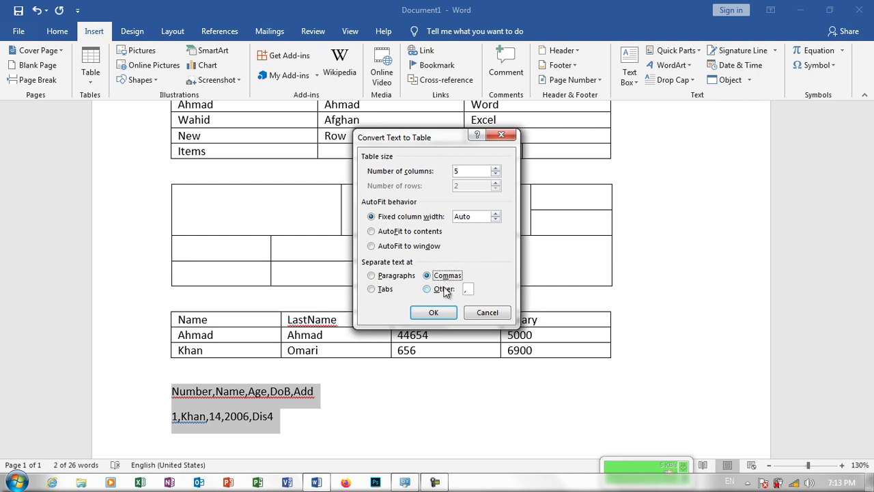
{"action": "left_click", "coordinate": [433, 312]}
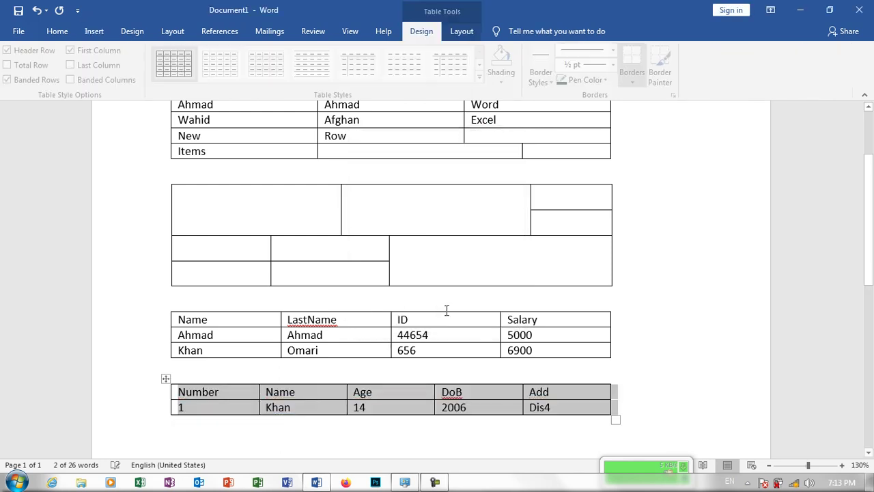
{"action": "left_click", "coordinate": [367, 391]}
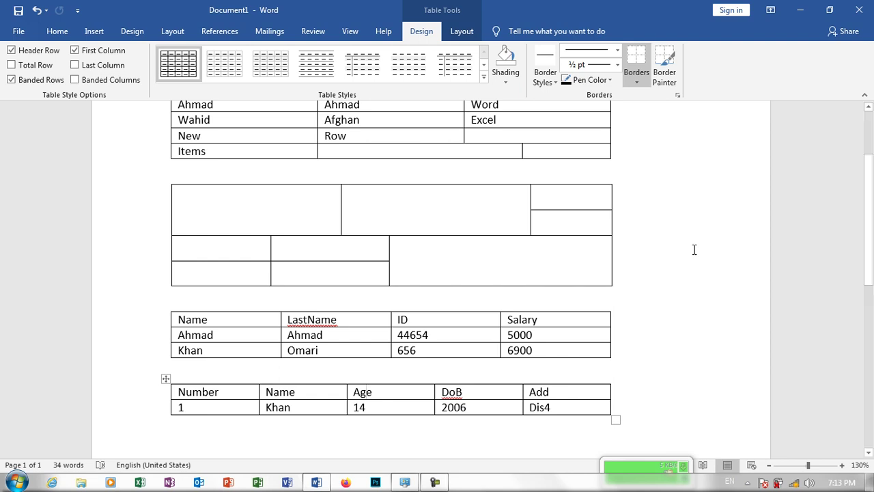
Insert an embedded Excel spreadsheet below the Number/Name/Age/DoB/Add table
{"action": "scroll", "coordinate": [613, 290], "scroll_direction": "down", "scroll_amount": 3}
{"action": "left_click", "coordinate": [589, 300]}
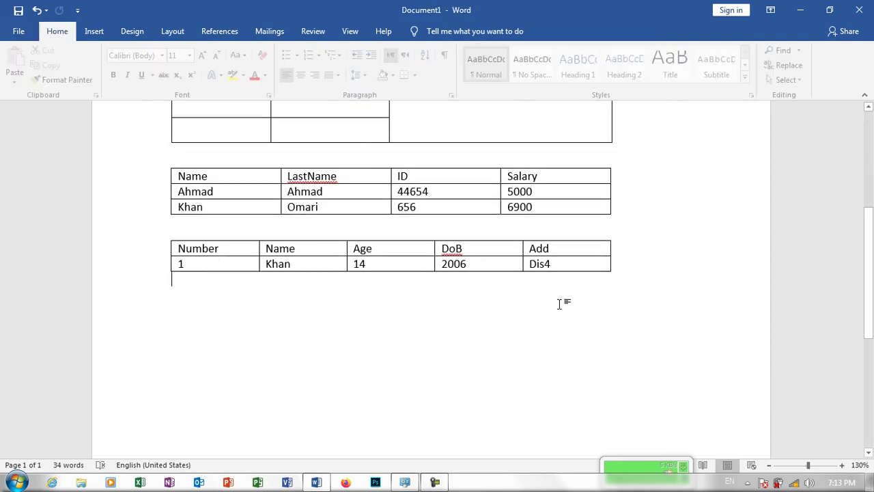
{"action": "left_click", "coordinate": [95, 31]}
{"action": "left_click", "coordinate": [91, 65]}
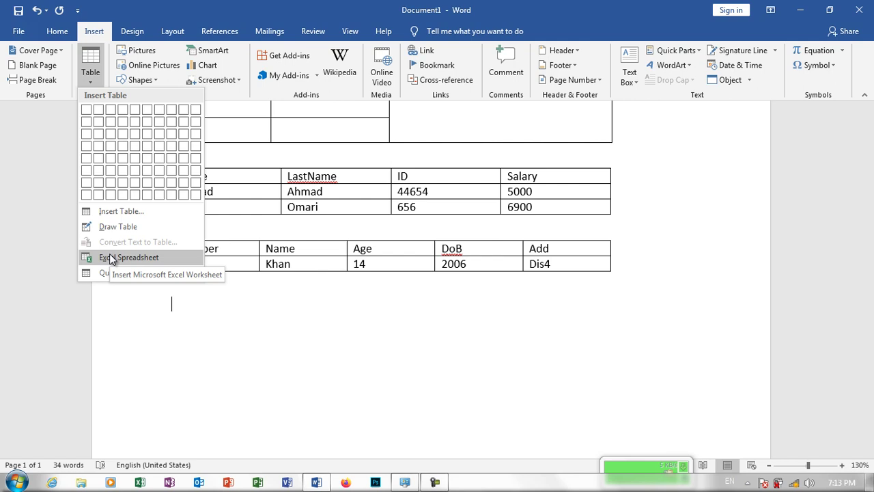
{"action": "left_click", "coordinate": [111, 257]}
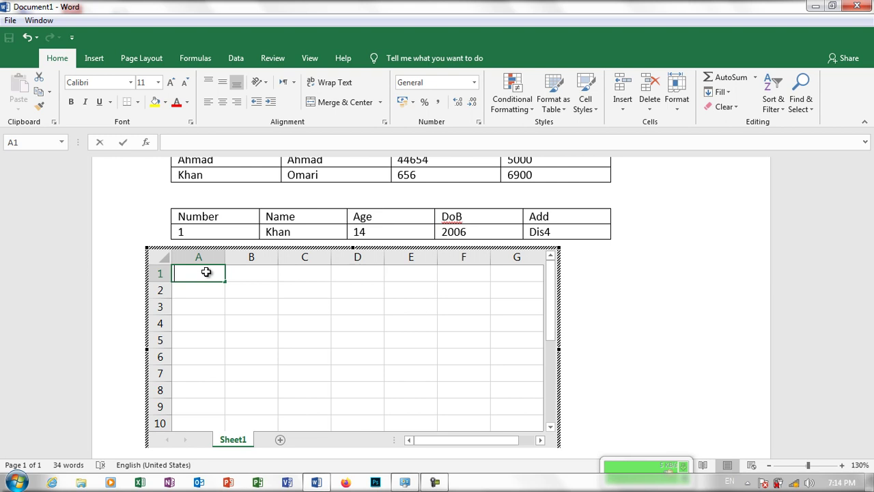
Fill scattered worksheet cells with sample entries such as 'asdf a', 'sd' and 'sad'
{"action": "type", "text": "asdf a"}
{"action": "key", "text": "Return"}
{"action": "key", "text": "a"}
{"action": "key", "text": "Return"}
{"action": "key", "text": "f"}
{"action": "key", "text": "Return"}
{"action": "key", "text": "a"}
{"action": "key", "text": "Tab"}
{"action": "key", "text": "d"}
{"action": "key", "text": "space"}
{"action": "key", "text": "f"}
{"action": "key", "text": "Down"}
{"action": "key", "text": "a"}
{"action": "key", "text": "Right"}
{"action": "key", "text": "s"}
{"action": "key", "text": "d"}
{"action": "key", "text": "Down"}
{"action": "key", "text": "f"}
{"action": "key", "text": "Right"}
{"action": "key", "text": "a"}
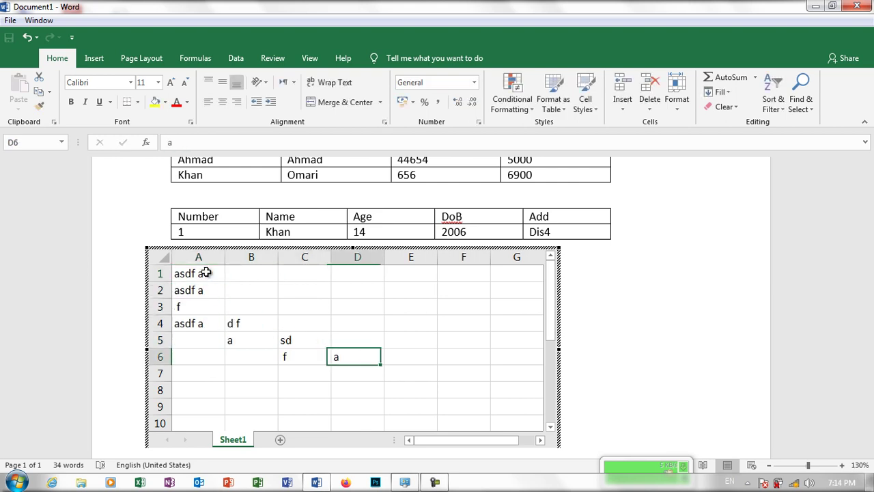
{"action": "key", "text": "Up"}
{"action": "key", "text": "s"}
{"action": "key", "text": "Up"}
{"action": "key", "text": "Right"}
{"action": "key", "text": "s"}
{"action": "key", "text": "a"}
{"action": "key", "text": "d"}
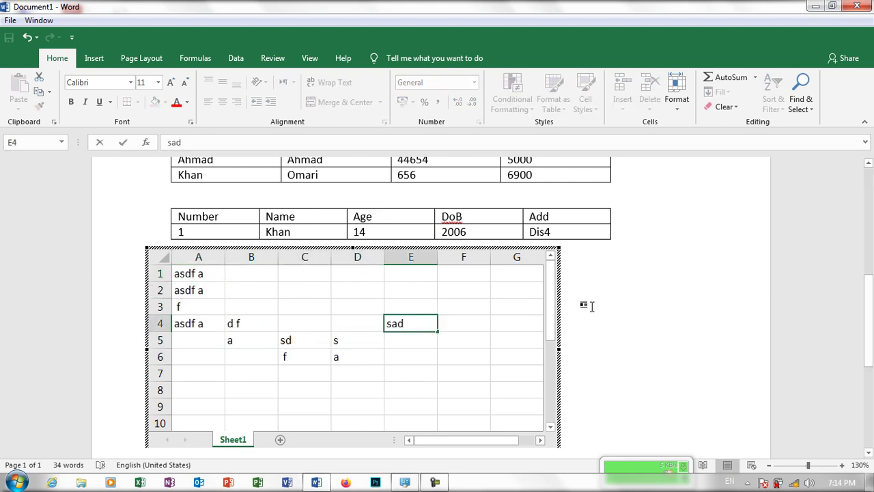
Exit the embedded worksheet and bring up the Table menu with its Quick Tables choices
{"action": "left_click", "coordinate": [591, 306]}
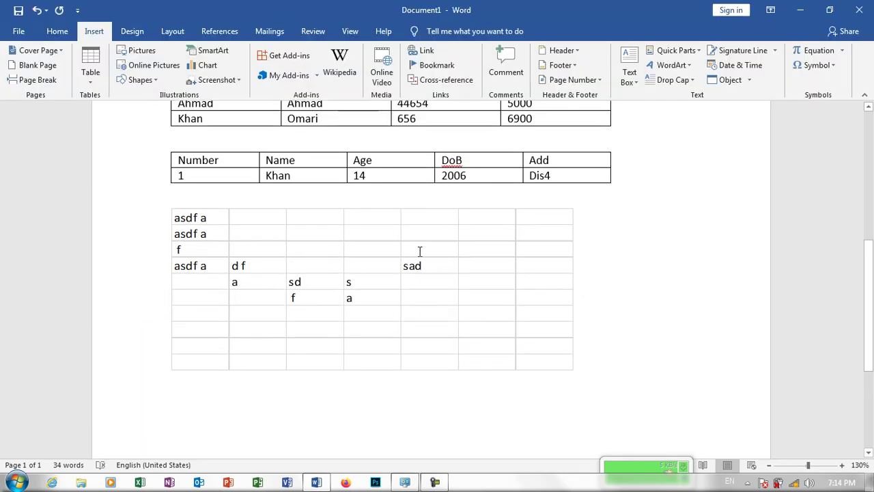
{"action": "left_click", "coordinate": [418, 253]}
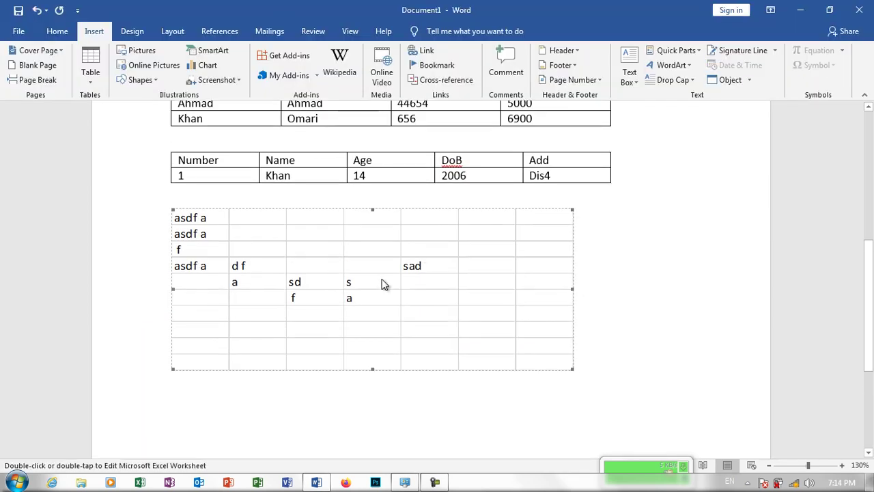
{"action": "left_click", "coordinate": [601, 360]}
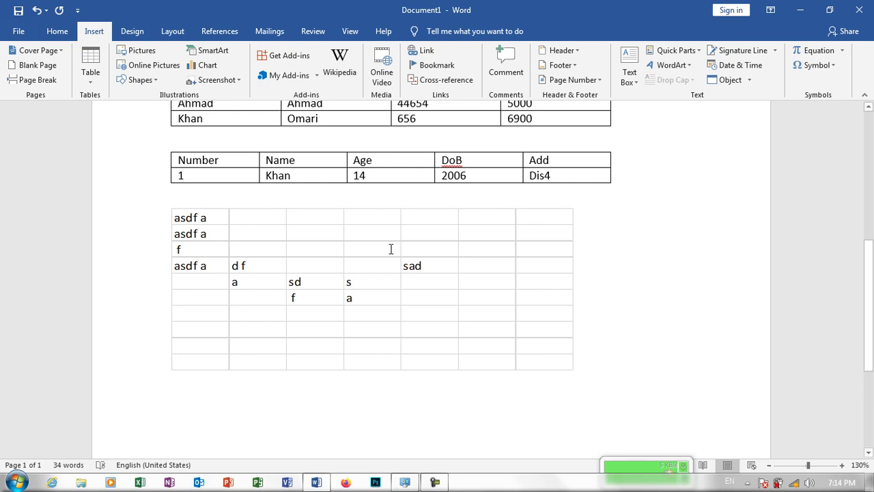
{"action": "left_click", "coordinate": [91, 75]}
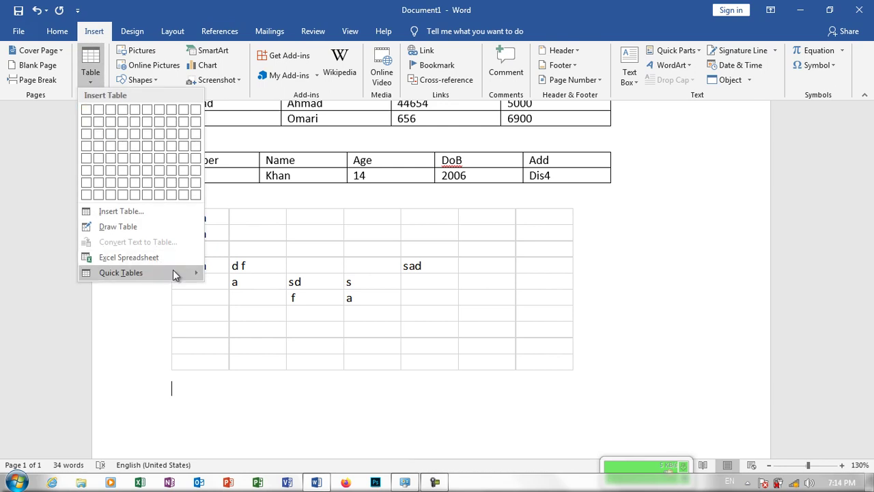
Insert the blue May calendar quick table (Calendar 4) below the worksheet
{"action": "mouse_move", "coordinate": [174, 273]}
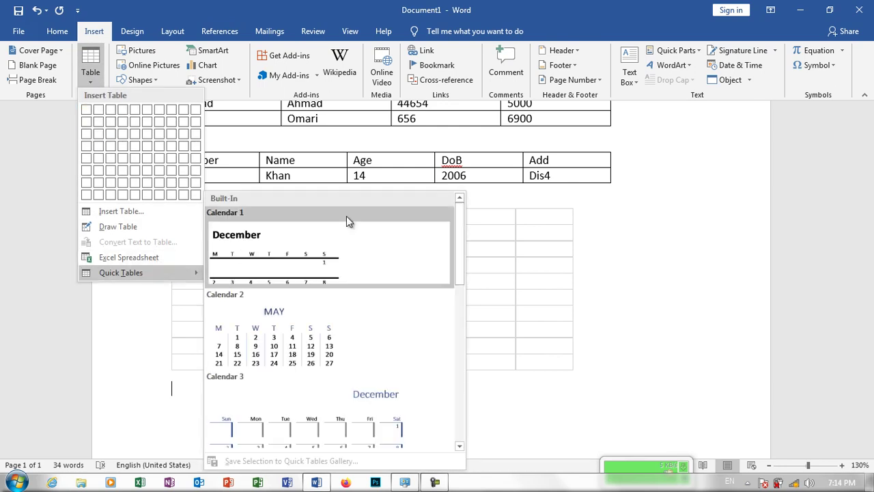
{"action": "left_click_drag", "start_coordinate": [460, 244], "coordinate": [459, 319]}
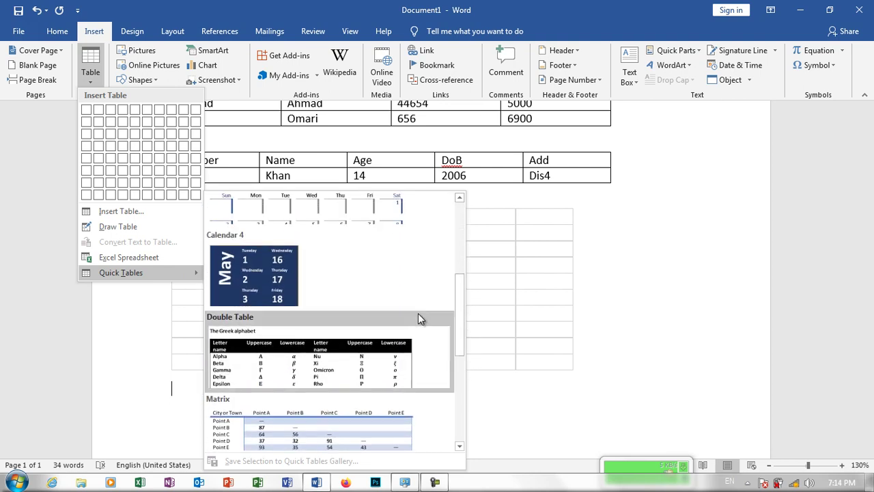
{"action": "left_click", "coordinate": [278, 289]}
{"action": "mouse_move", "coordinate": [869, 187]}
{"action": "left_mouse_down"}
{"action": "mouse_move", "coordinate": [871, 360]}
{"action": "mouse_move", "coordinate": [852, 225]}
{"action": "left_mouse_up"}
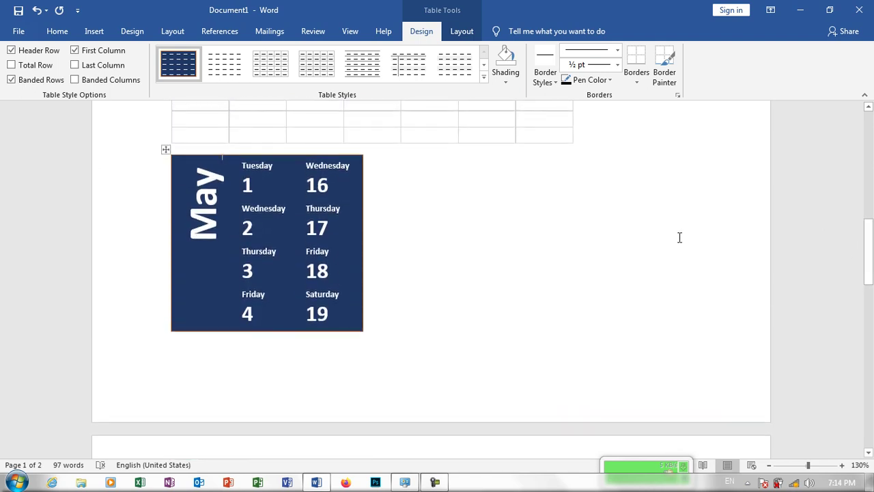
Retype the calendar's 'Tuesday' heading as 'Saterday'
{"action": "double_click", "coordinate": [263, 167]}
{"action": "type", "text": "Sa"}
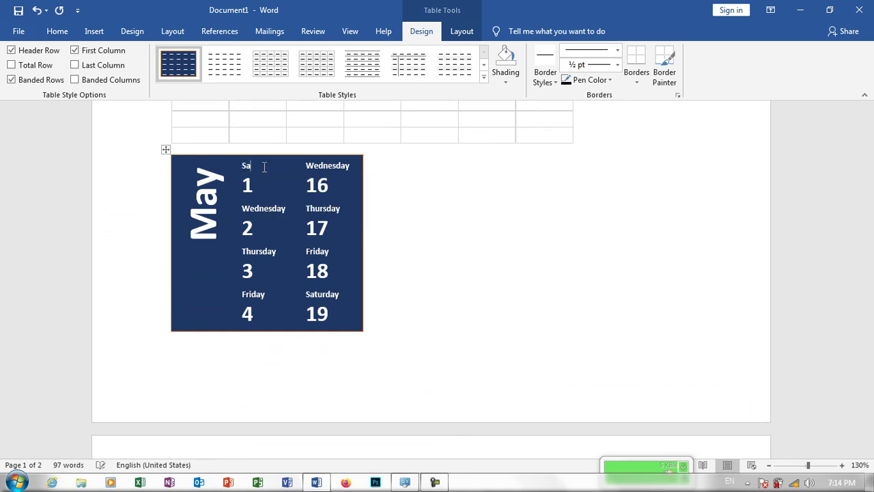
{"action": "type", "text": "tur"}
{"action": "key", "text": "F9"}
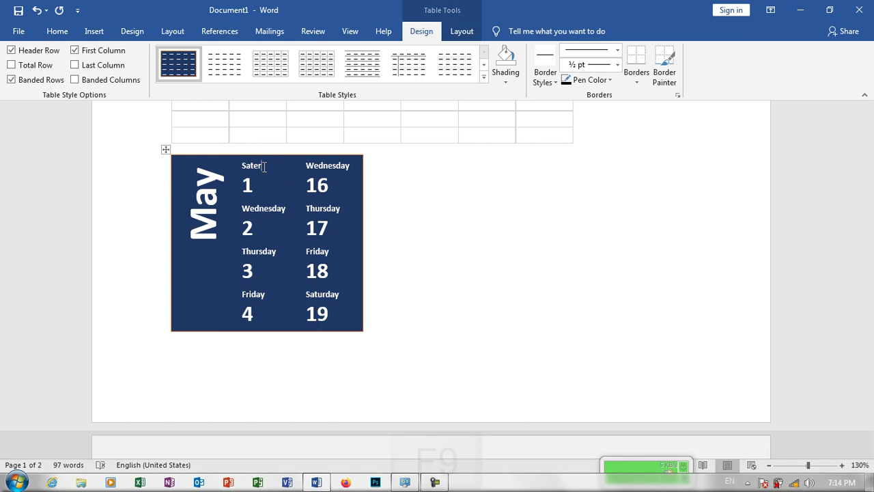
{"action": "type", "text": "day"}
{"action": "left_click", "coordinate": [275, 198]}
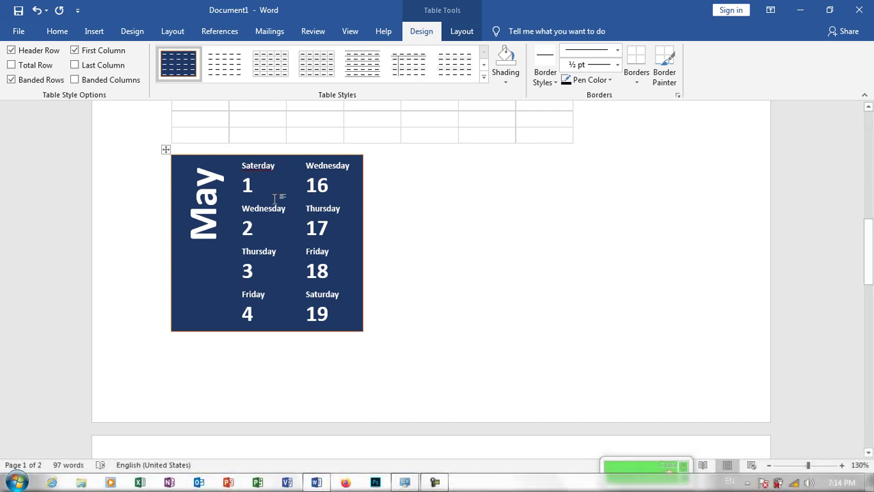
{"action": "left_click_drag", "start_coordinate": [871, 266], "coordinate": [861, 192]}
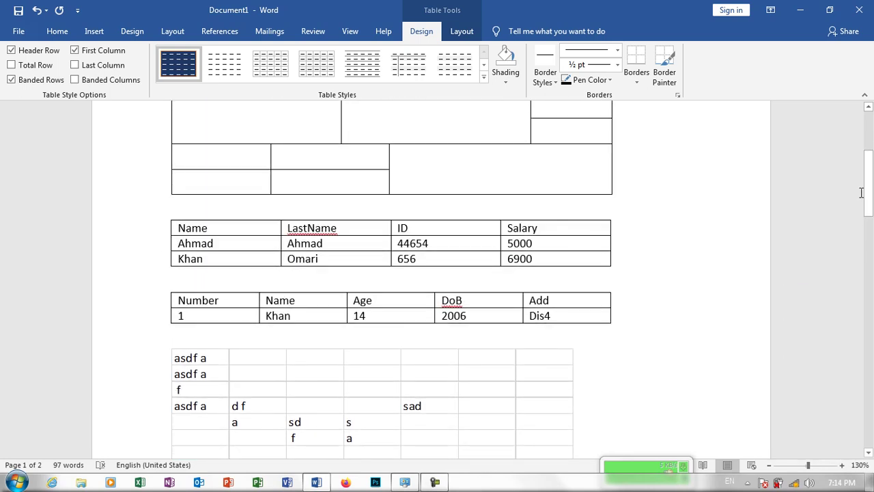
Put the caret in the Name/LastName/ID/Salary table and show its Table Layout tools
{"action": "key", "text": "F9"}
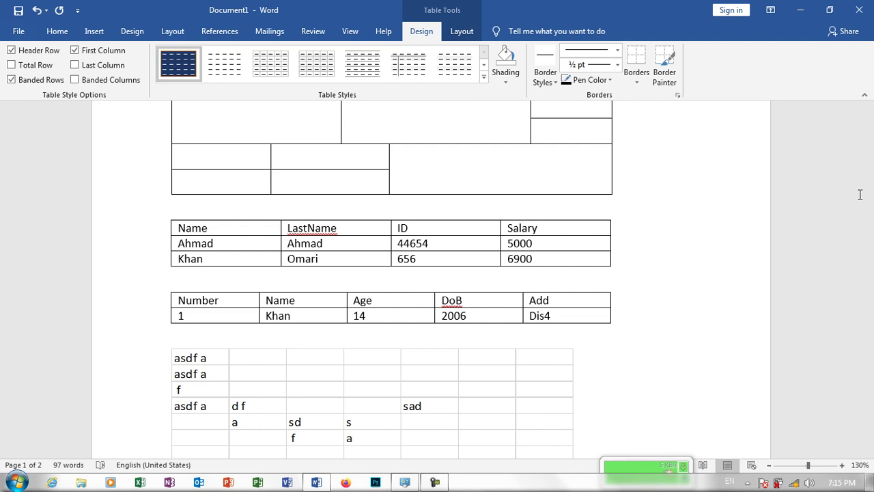
{"action": "left_click", "coordinate": [423, 242]}
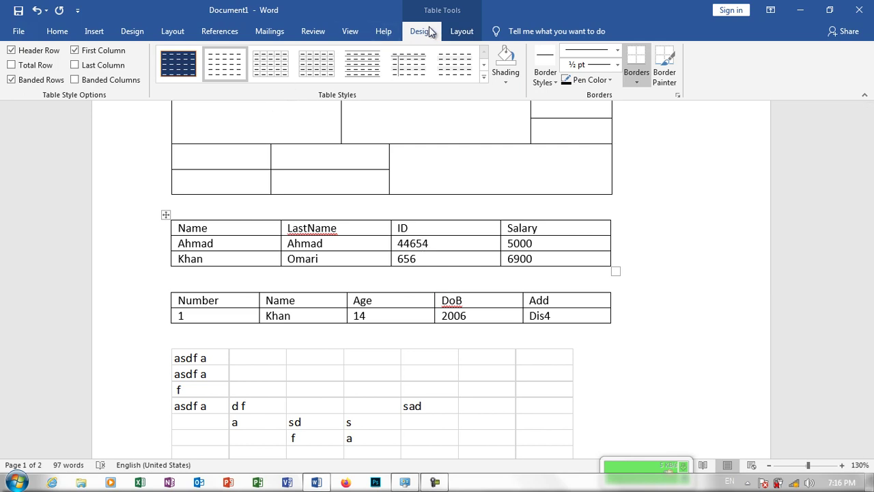
{"action": "left_click", "coordinate": [191, 202]}
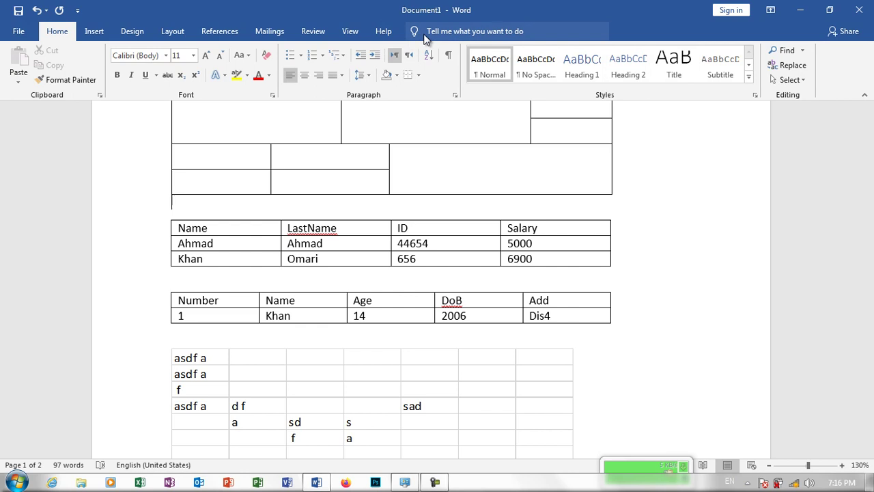
{"action": "left_click", "coordinate": [305, 228]}
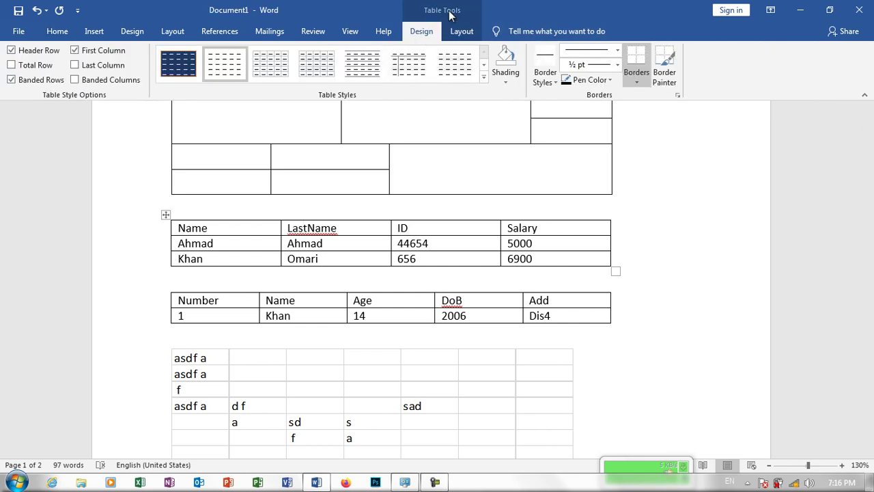
{"action": "left_click", "coordinate": [453, 37]}
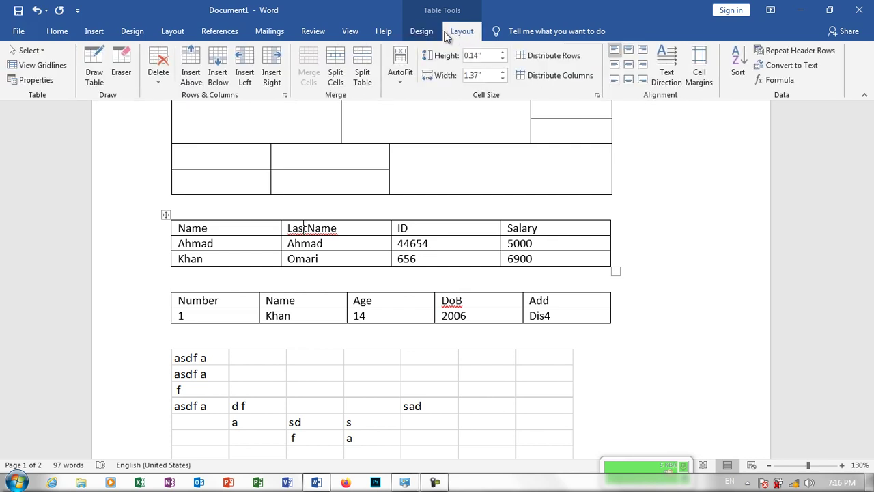
Give the Name/LastName/ID/Salary table the blue grid style, after previewing the yellow grid style
{"action": "left_click", "coordinate": [432, 31]}
{"action": "left_click", "coordinate": [345, 244]}
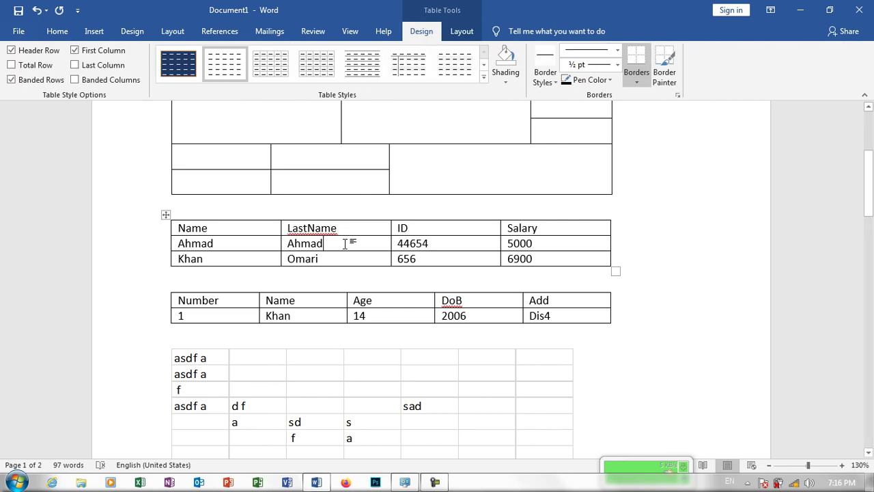
{"action": "left_click", "coordinate": [479, 80]}
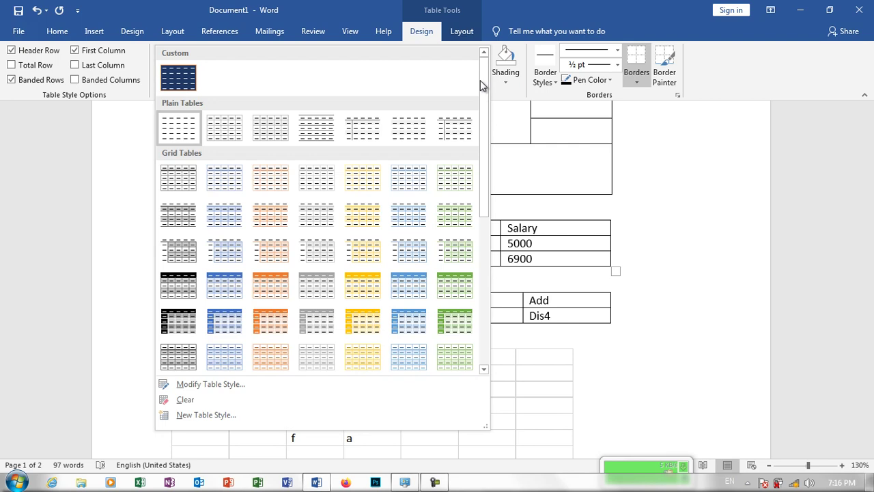
{"action": "left_click", "coordinate": [370, 295]}
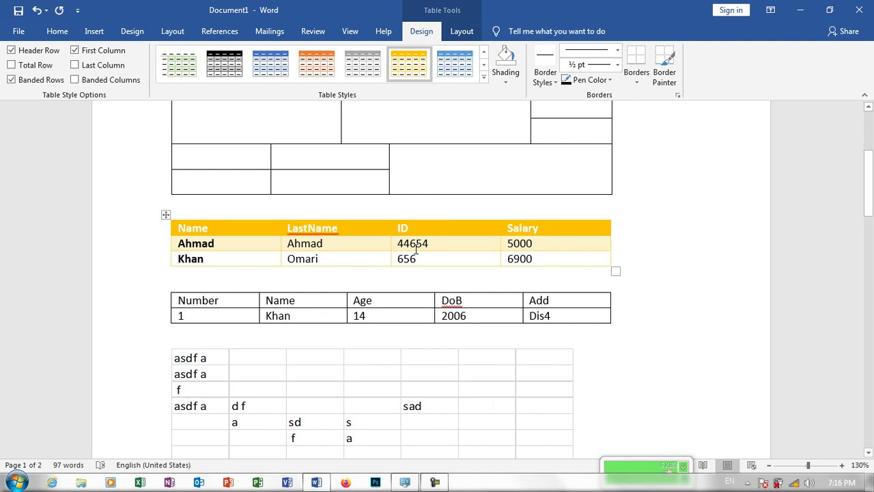
{"action": "left_click", "coordinate": [484, 76]}
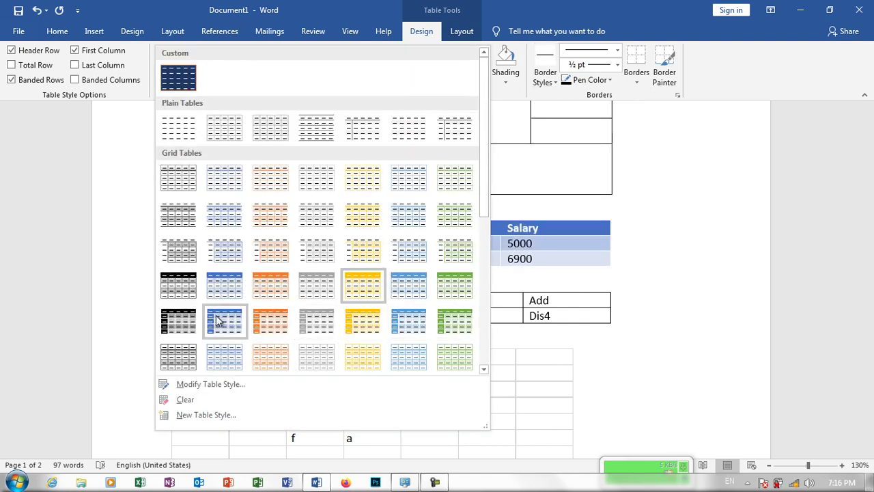
{"action": "left_click", "coordinate": [417, 320]}
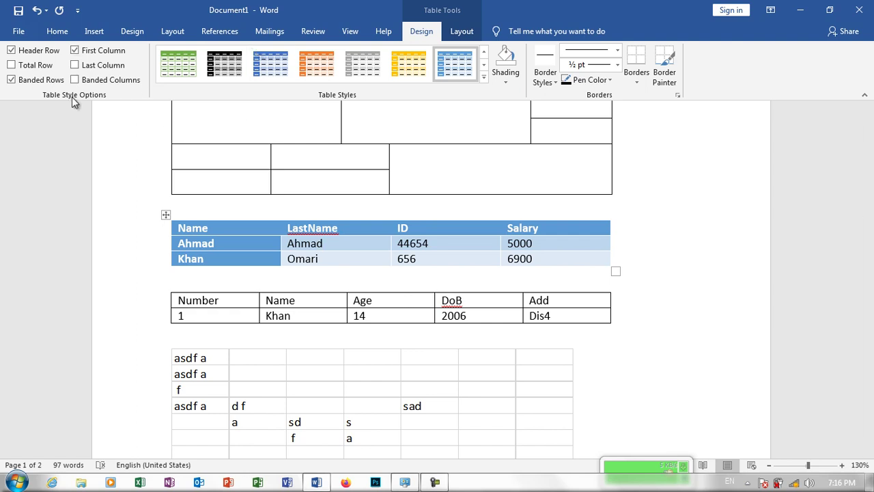
Append empty rows to the table by tabbing on from the end of the 6900 cell
{"action": "left_click", "coordinate": [547, 261]}
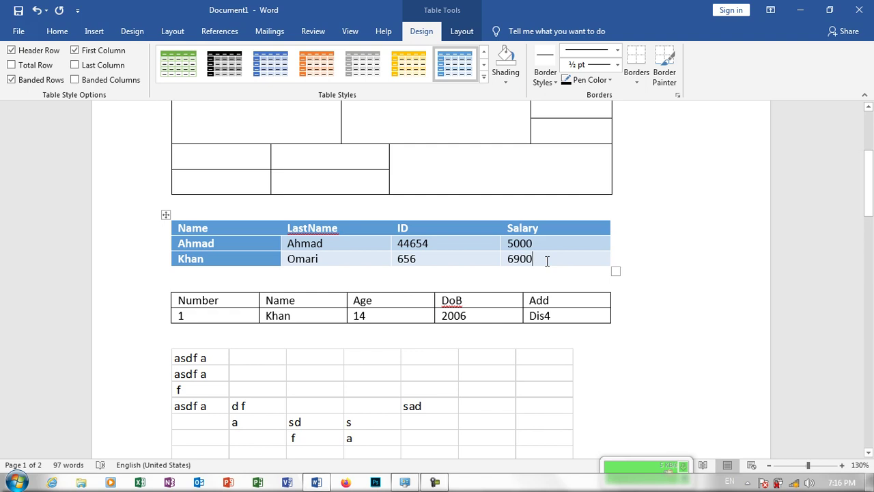
{"action": "key", "text": "Tab"}
{"action": "key", "text": "Tab"}
{"action": "key", "text": "Tab"}
{"action": "key", "text": "Tab"}
{"action": "key", "text": "Tab"}
{"action": "key", "text": "Tab"}
{"action": "key", "text": "Tab"}
{"action": "key", "text": "Tab"}
{"action": "key", "text": "Tab"}
{"action": "key", "text": "Tab"}
{"action": "key", "text": "Tab"}
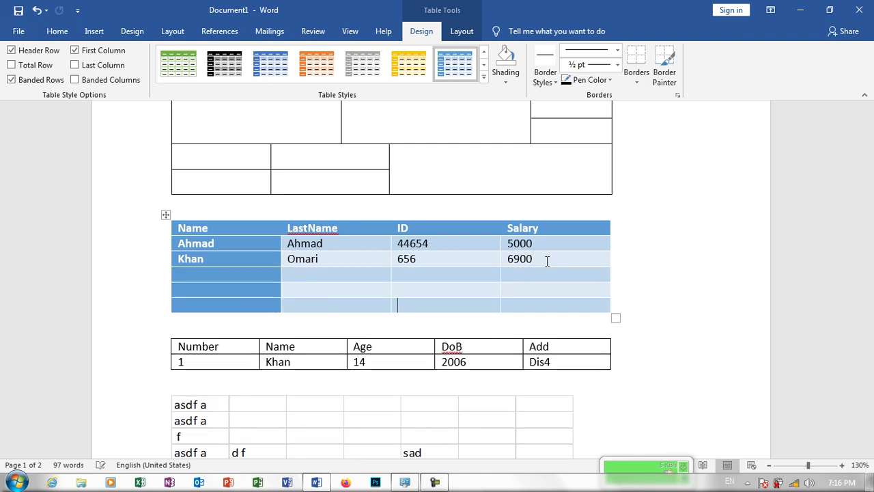
{"action": "key", "text": "Tab"}
{"action": "key", "text": "Tab"}
{"action": "key", "text": "Tab"}
{"action": "key", "text": "Tab"}
{"action": "key", "text": "Tab"}
{"action": "key", "text": "Tab"}
{"action": "key", "text": "Tab"}
{"action": "key", "text": "Tab"}
{"action": "key", "text": "Tab"}
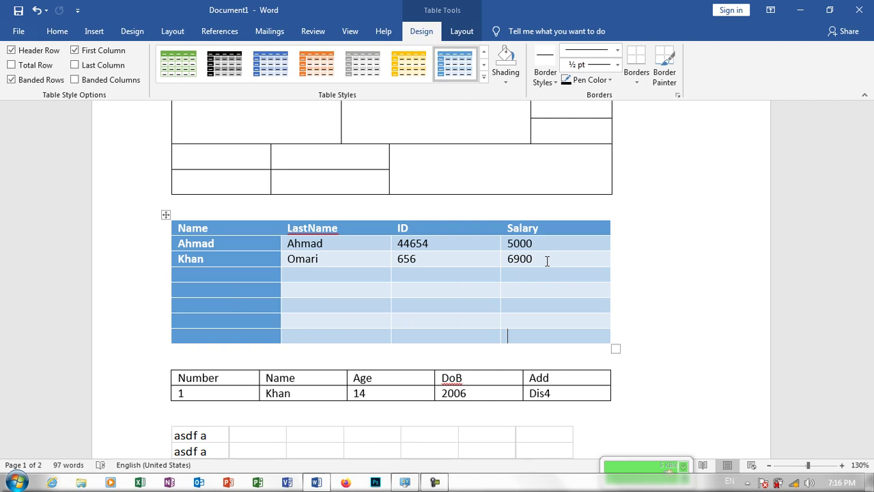
{"action": "key", "text": "Tab"}
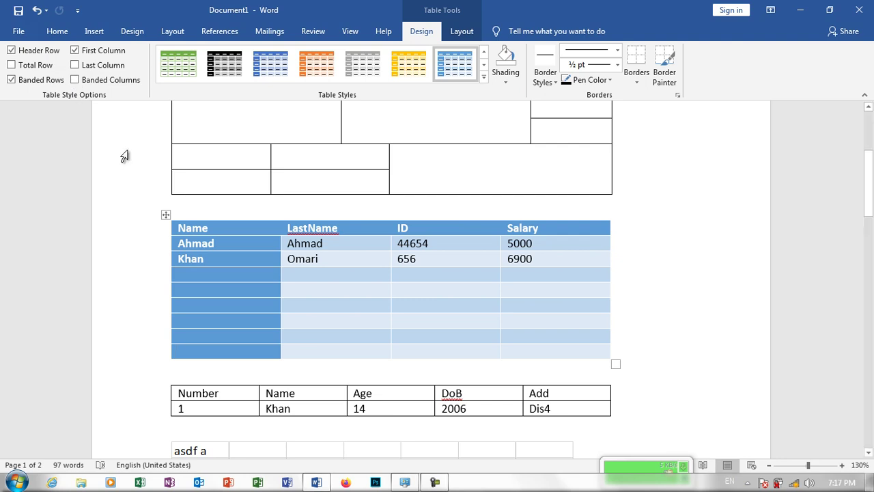
Turn off Banded Rows, keeping Header Row on and Total Row off after toggling both
{"action": "left_click", "coordinate": [133, 233]}
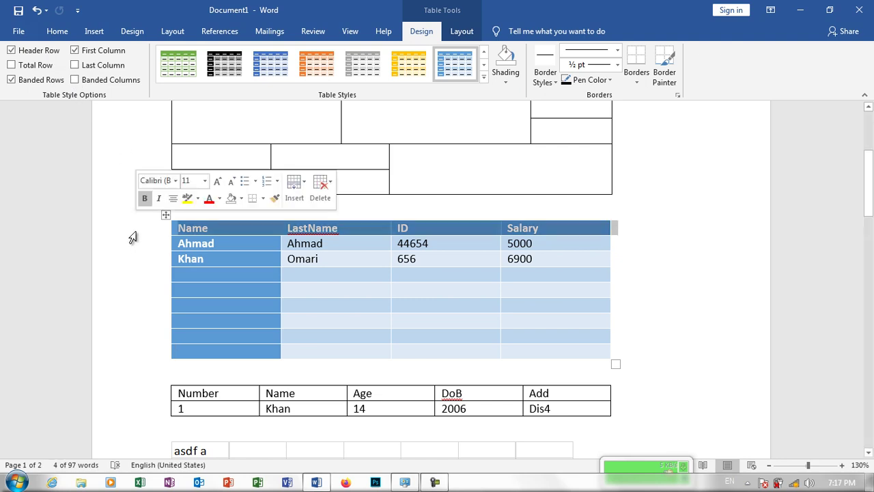
{"action": "left_click", "coordinate": [50, 60]}
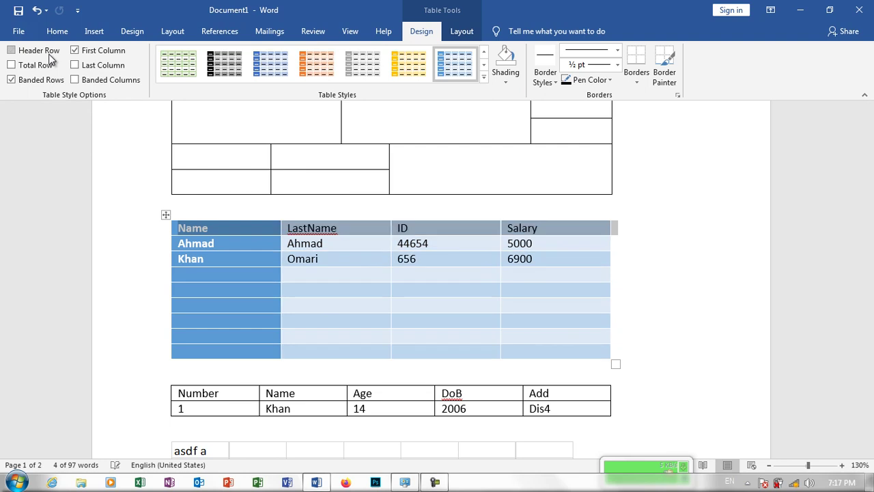
{"action": "left_click", "coordinate": [295, 247]}
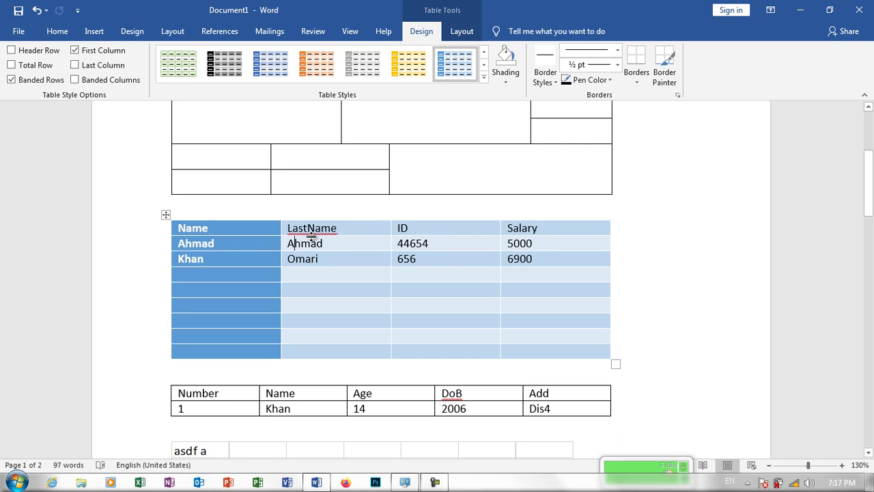
{"action": "left_click", "coordinate": [55, 51]}
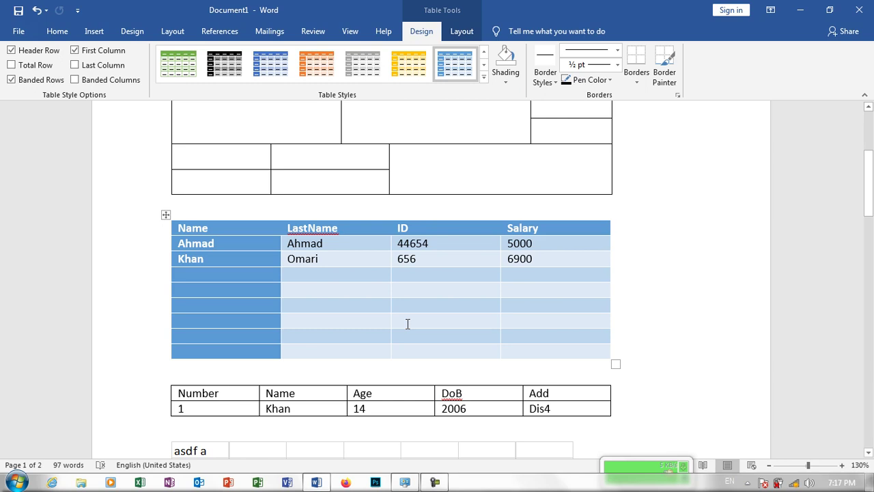
{"action": "left_click", "coordinate": [45, 68]}
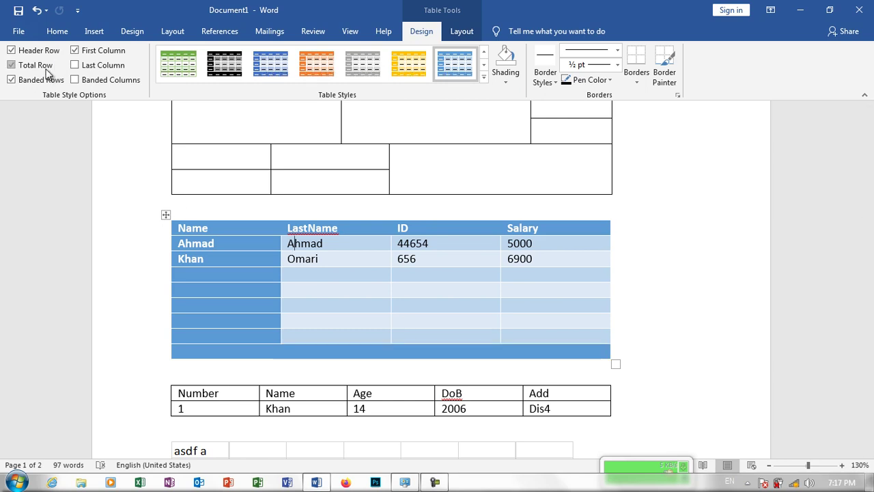
{"action": "left_click", "coordinate": [46, 68]}
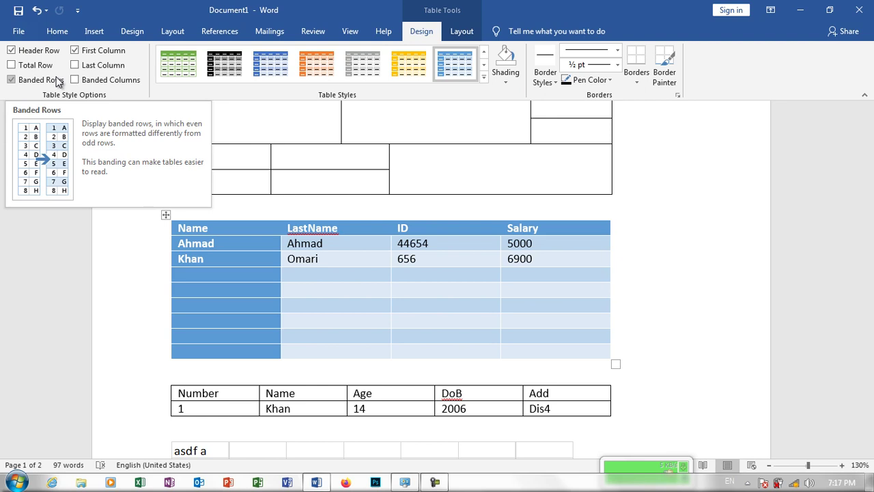
{"action": "left_click", "coordinate": [58, 81]}
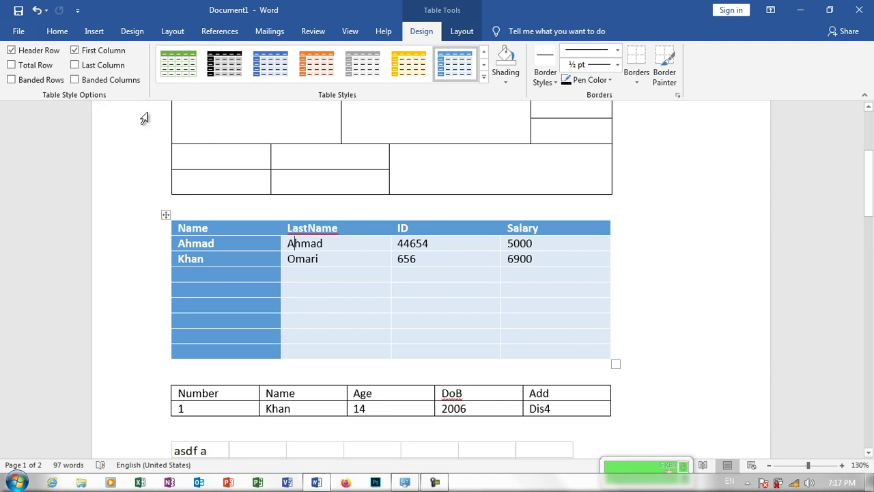
Uncheck First Column, leaving Last Column and Banded Columns off after trying them
{"action": "left_click", "coordinate": [111, 53]}
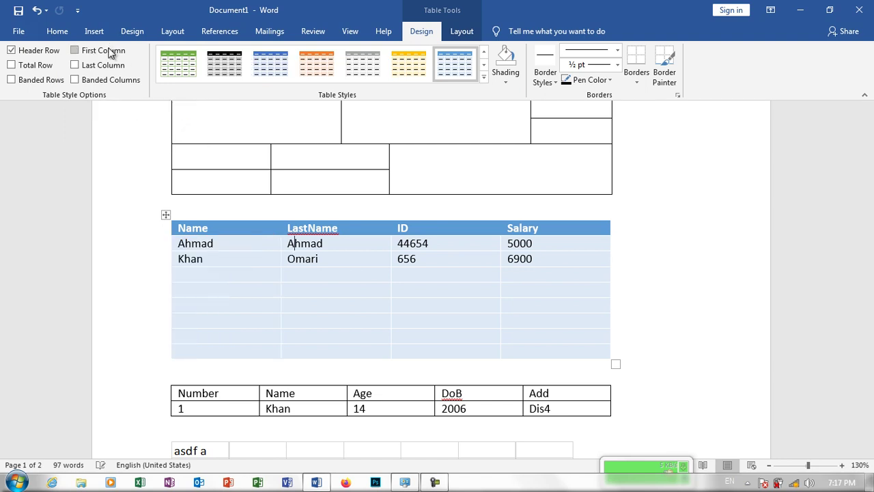
{"action": "left_click", "coordinate": [113, 69]}
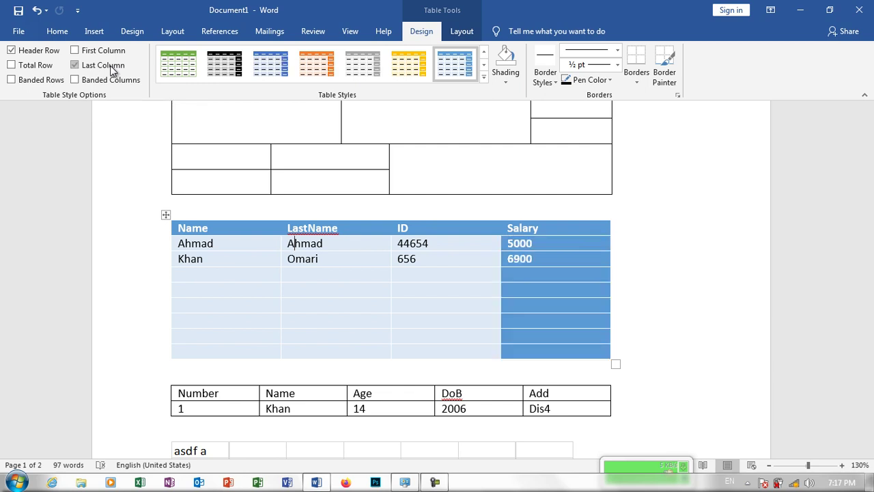
{"action": "left_click", "coordinate": [112, 69]}
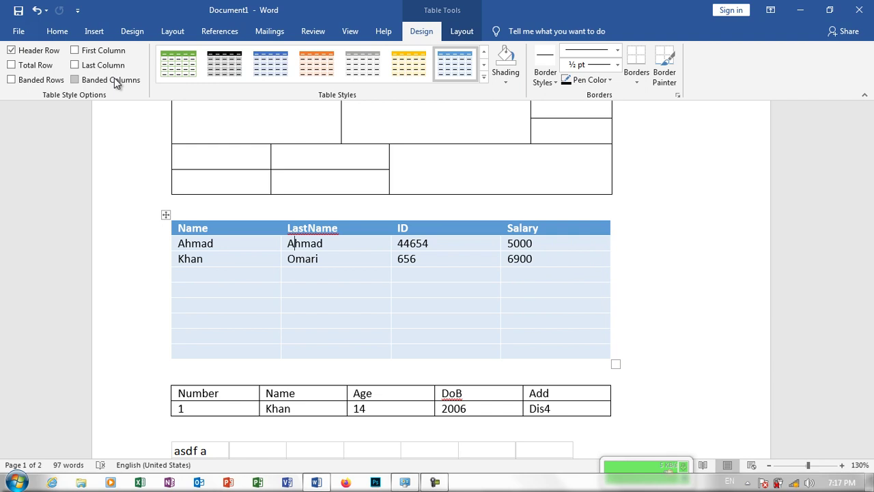
{"action": "left_click", "coordinate": [116, 82]}
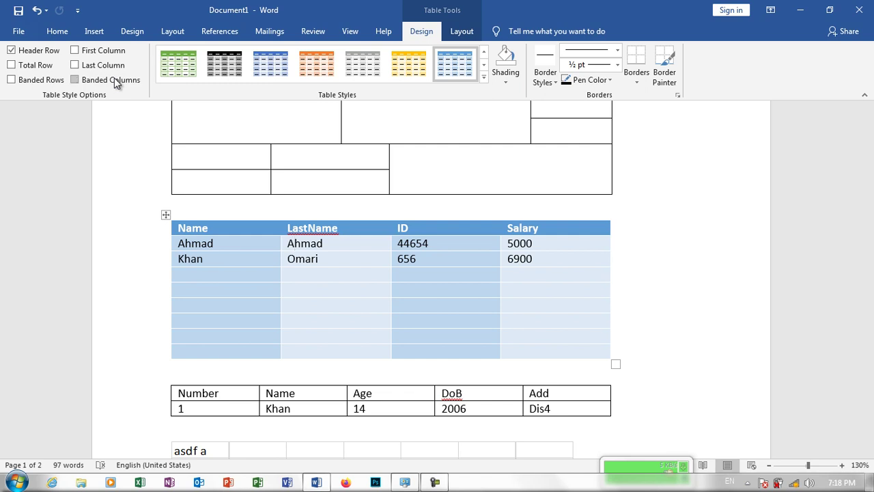
{"action": "left_click", "coordinate": [114, 80]}
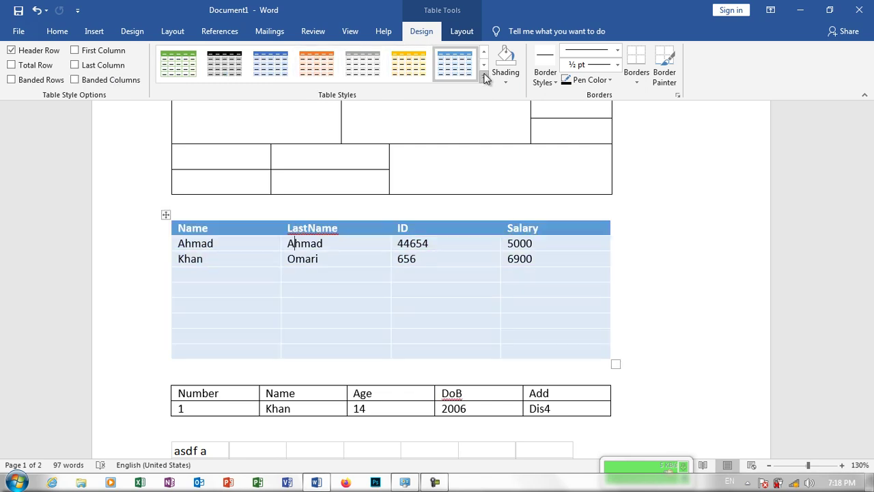
{"action": "left_click", "coordinate": [484, 76]}
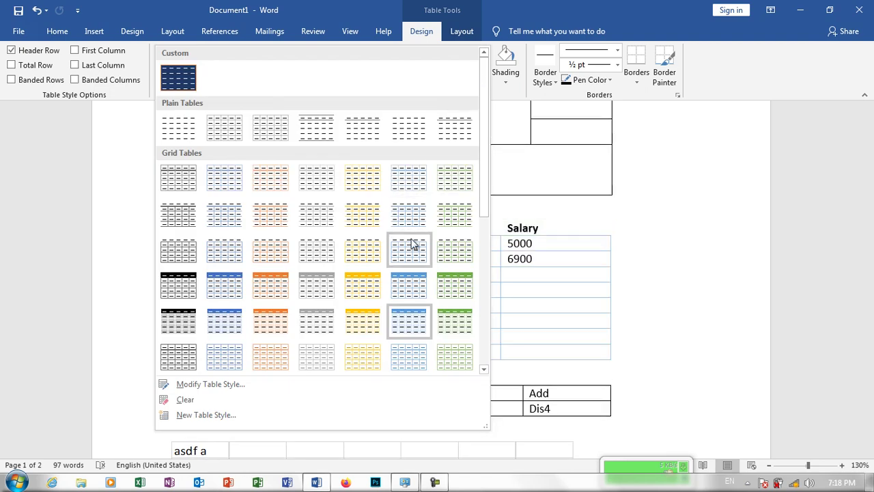
{"action": "left_click", "coordinate": [538, 251]}
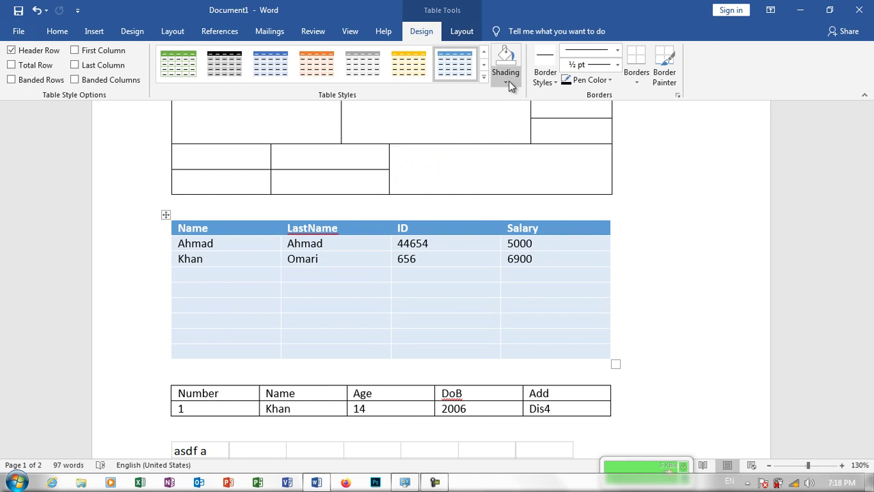
Shade the empty third-row LastName cell gold
{"action": "left_click", "coordinate": [68, 31]}
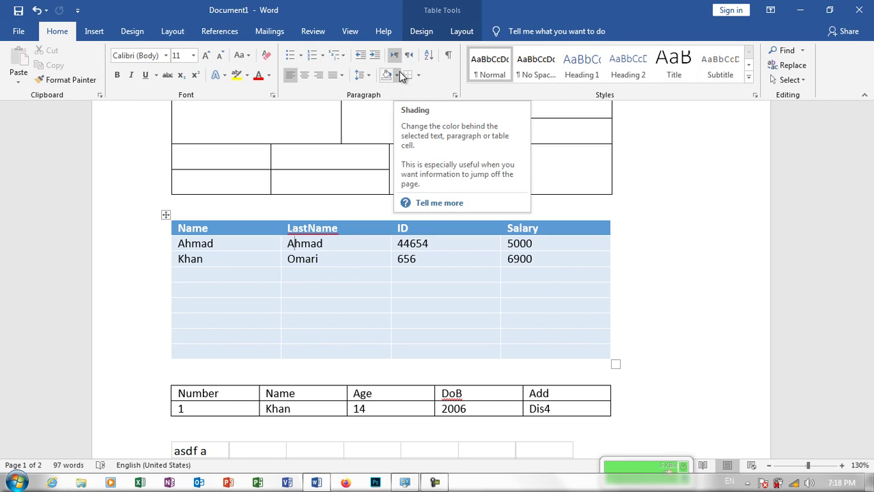
{"action": "left_click", "coordinate": [400, 280]}
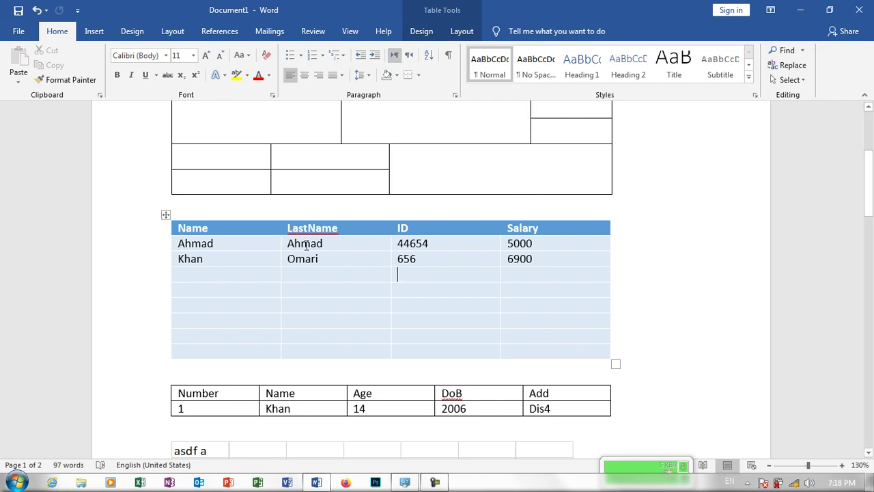
{"action": "left_click", "coordinate": [317, 277]}
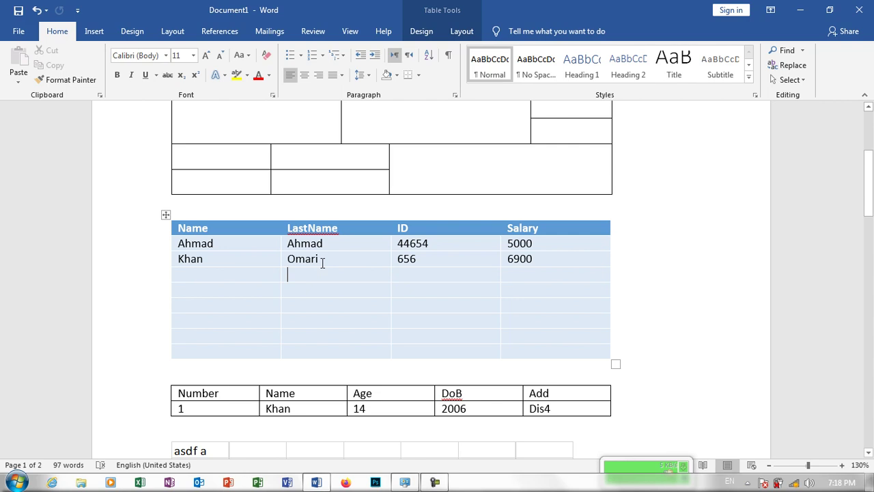
{"action": "left_click", "coordinate": [396, 75]}
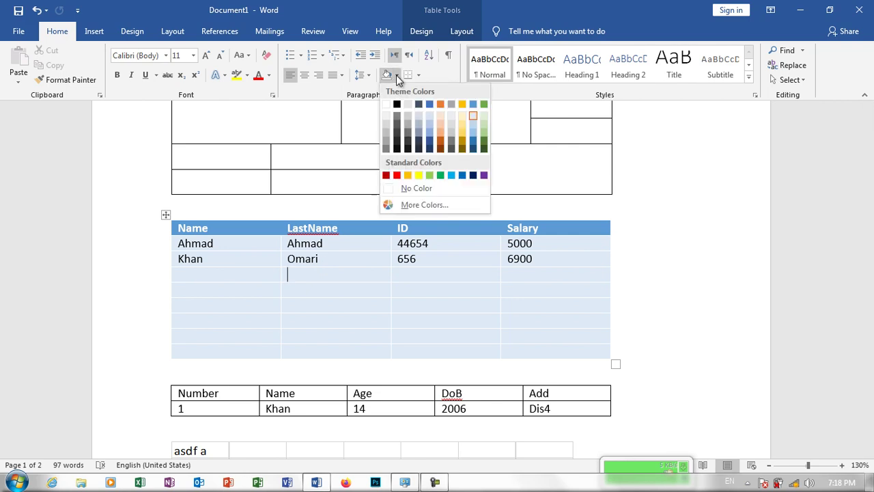
{"action": "left_click", "coordinate": [462, 128]}
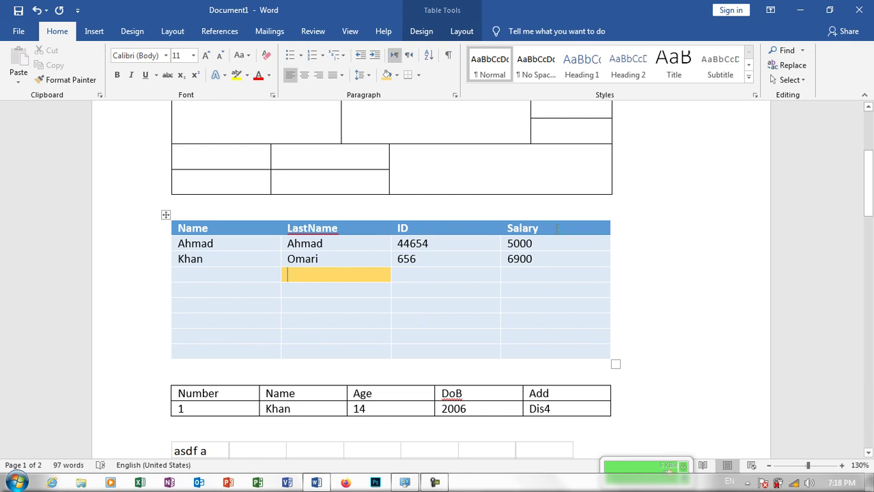
Shade the table's header row dark orange
{"action": "left_click_drag", "start_coordinate": [555, 230], "coordinate": [491, 217]}
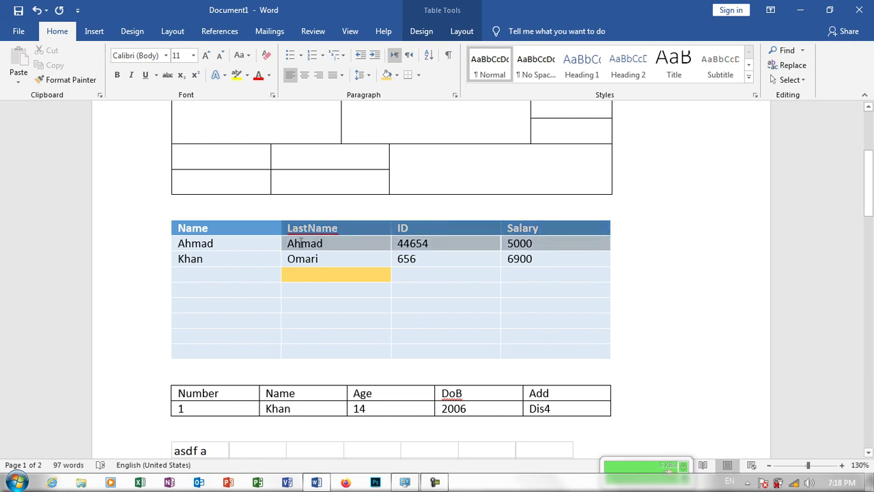
{"action": "left_click_drag", "start_coordinate": [409, 228], "coordinate": [242, 230]}
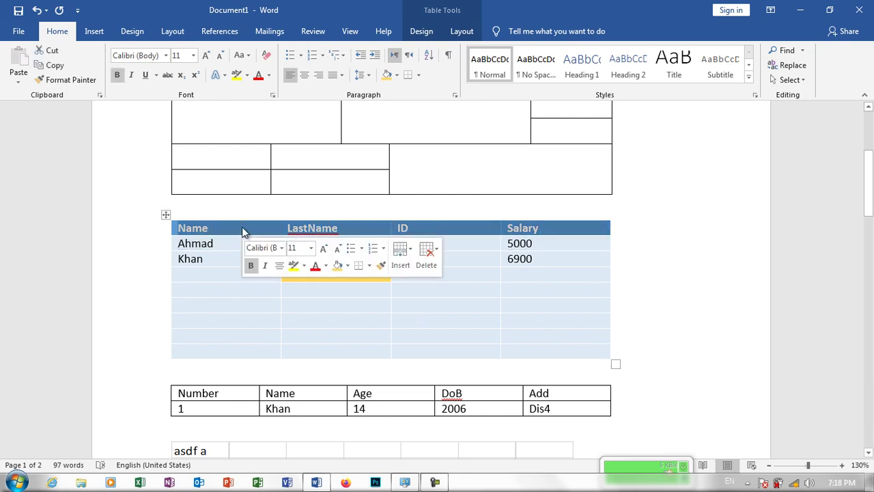
{"action": "left_click", "coordinate": [397, 75]}
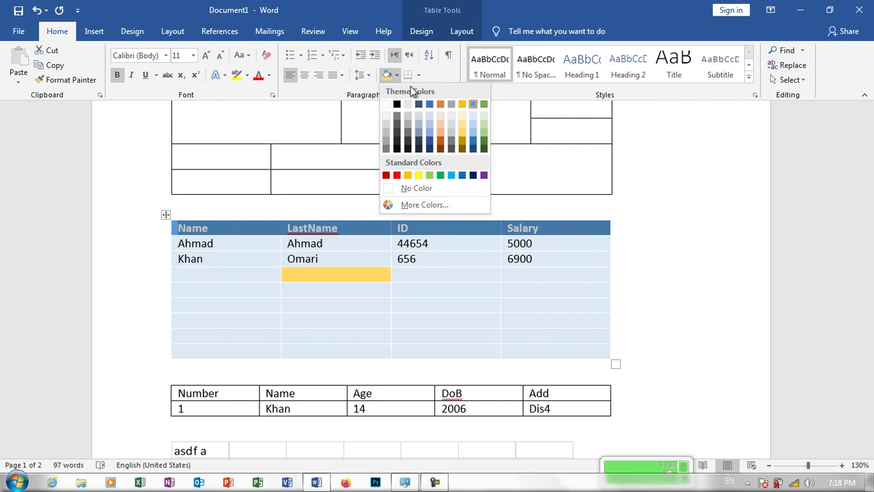
{"action": "left_click", "coordinate": [441, 148]}
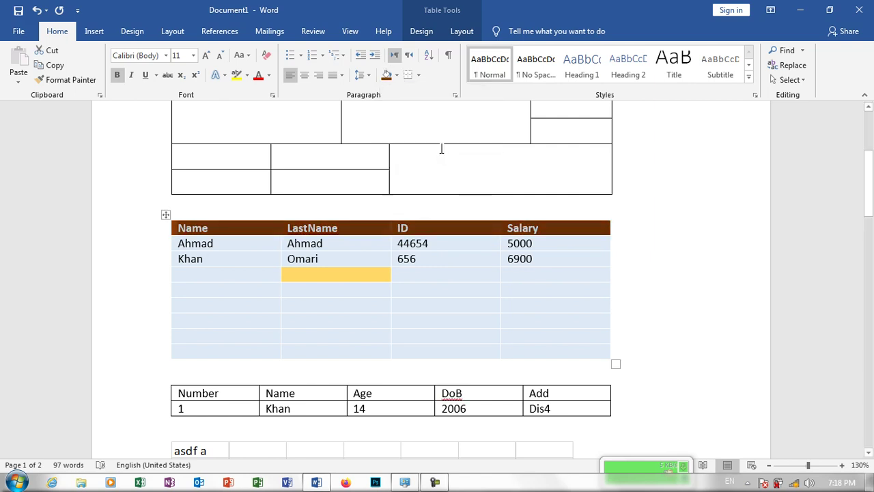
Shade the ID and Salary data cells gold as well
{"action": "left_click", "coordinate": [538, 243]}
{"action": "left_click_drag", "start_coordinate": [537, 242], "coordinate": [297, 330]}
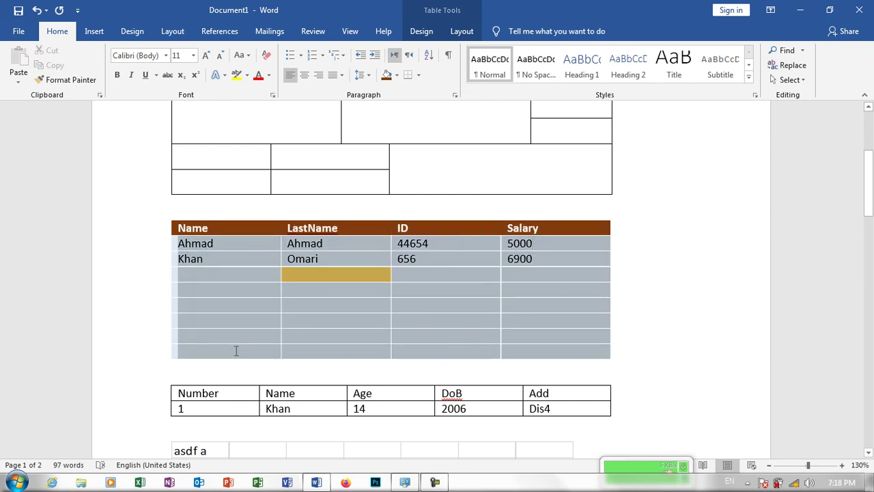
{"action": "left_click_drag", "start_coordinate": [297, 330], "coordinate": [400, 350]}
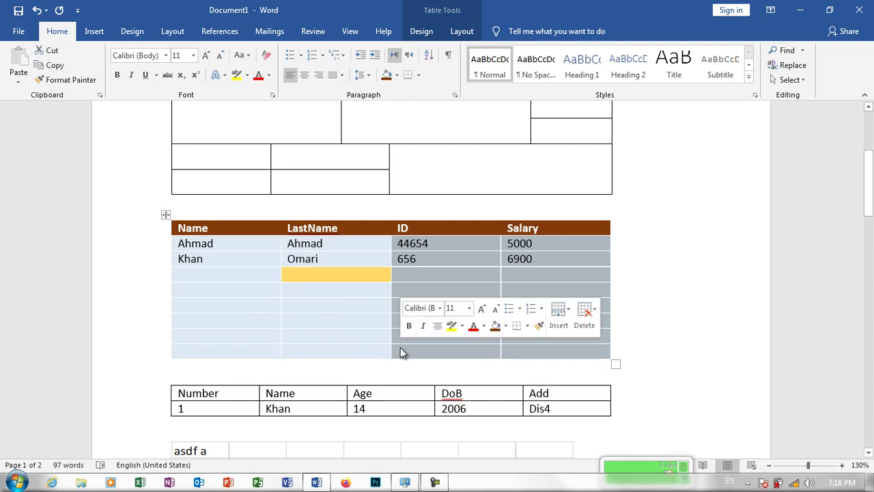
{"action": "left_click", "coordinate": [398, 76]}
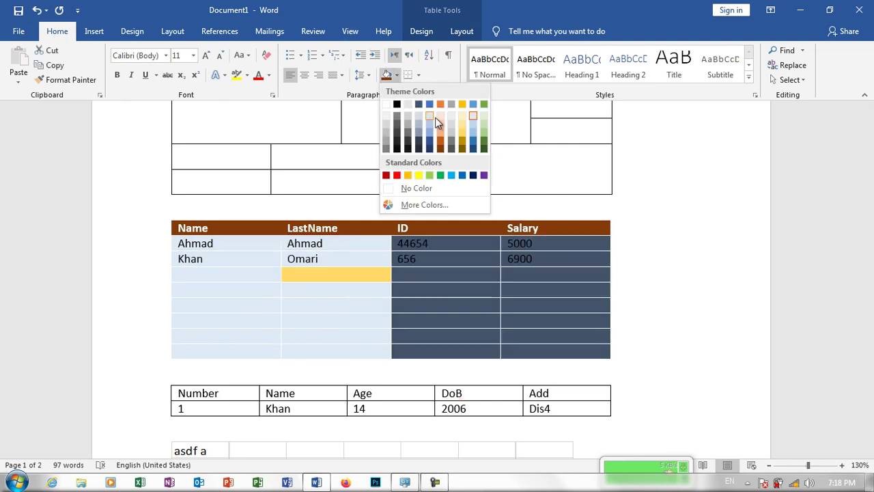
{"action": "left_click", "coordinate": [463, 144]}
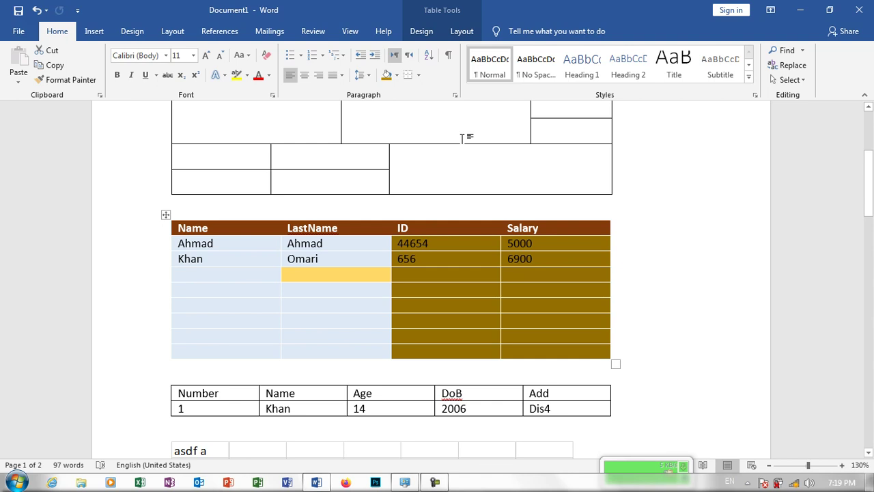
Undo the gold and dark orange shading so the Name/LastName/ID/Salary table is plain blue, then show Table Tools Layout
{"action": "key", "text": "ctrl+z"}
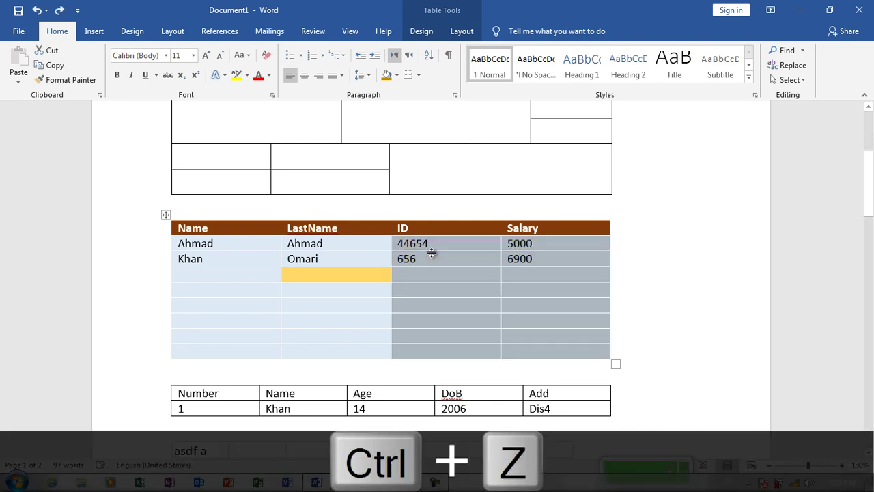
{"action": "key", "text": "ctrl+z"}
{"action": "key", "text": "ctrl+z"}
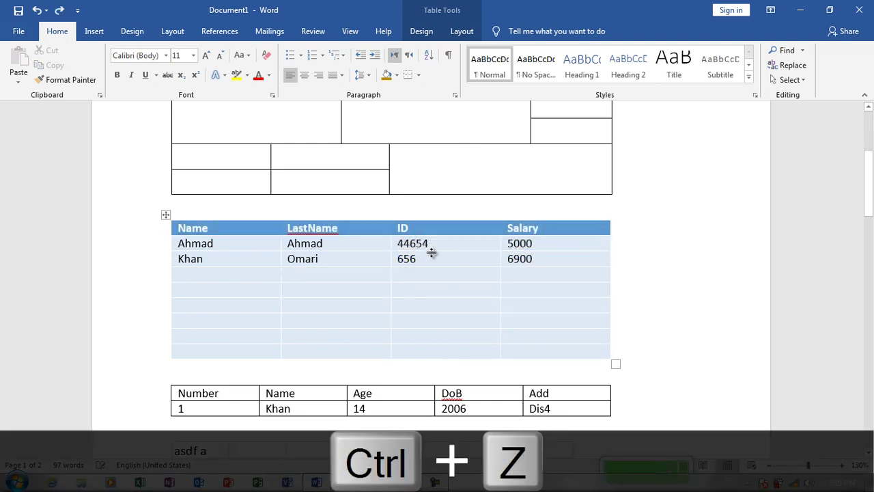
{"action": "left_click", "coordinate": [420, 34]}
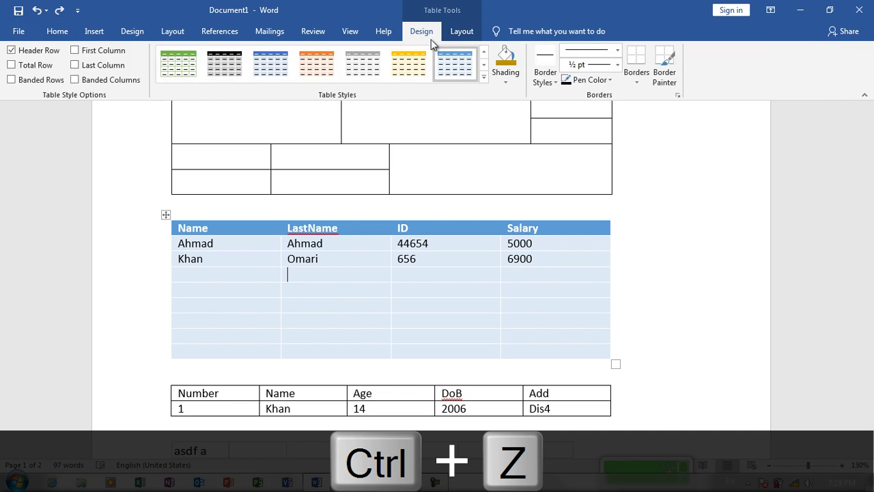
{"action": "left_click", "coordinate": [501, 77]}
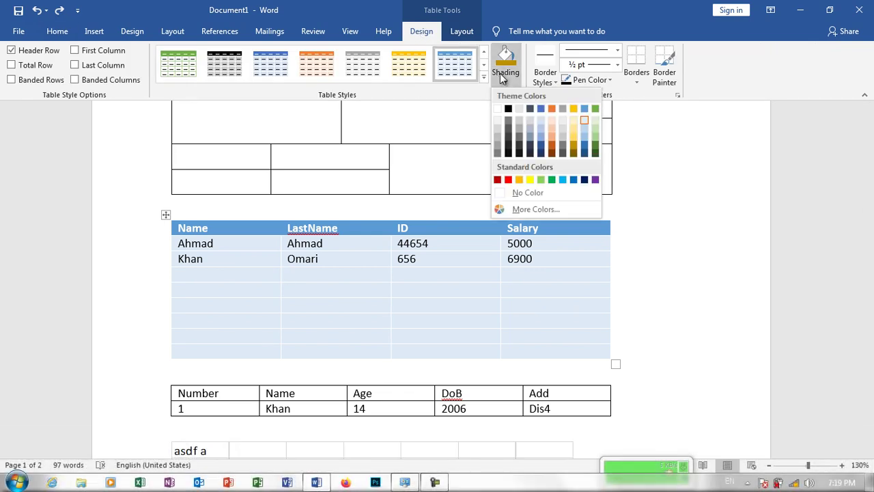
{"action": "left_click", "coordinate": [484, 266]}
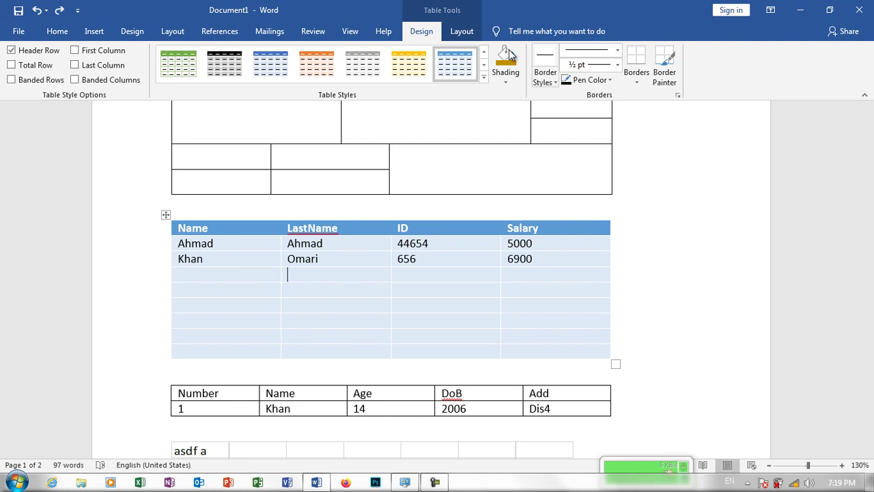
{"action": "left_click", "coordinate": [470, 32]}
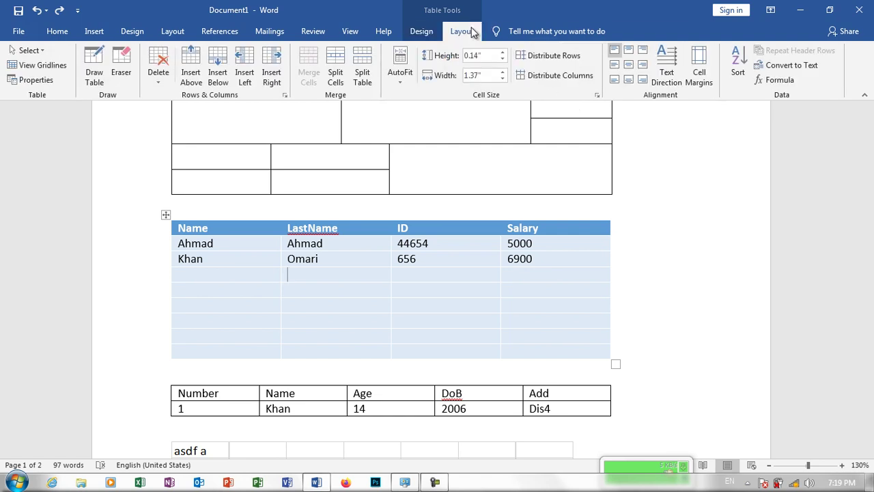